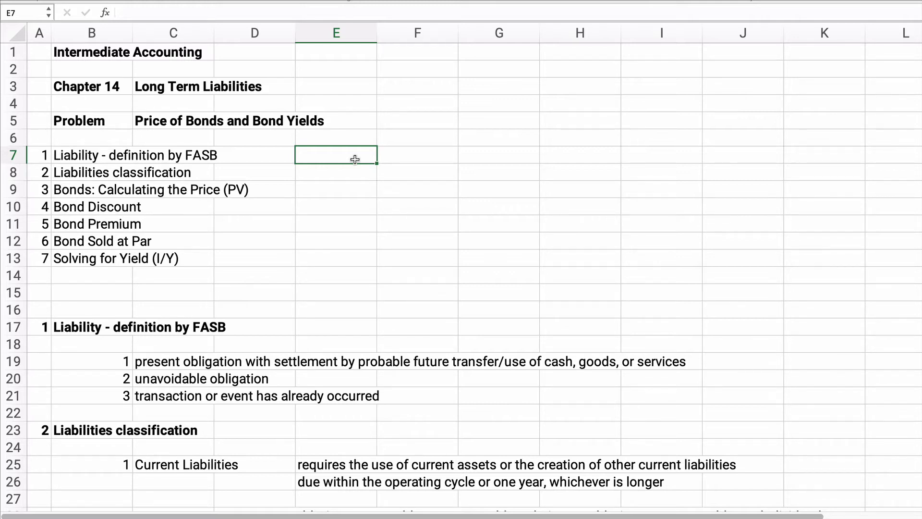
Step: Review the FASB liability definition and the current and long-term liabilities classification sections
scroll(144, 233, "down", 5)
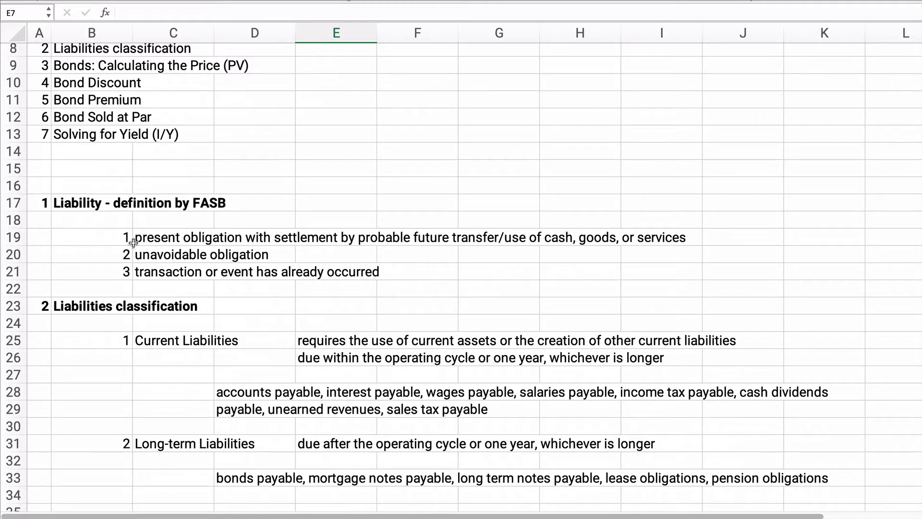
scroll(77, 274, "down", 2)
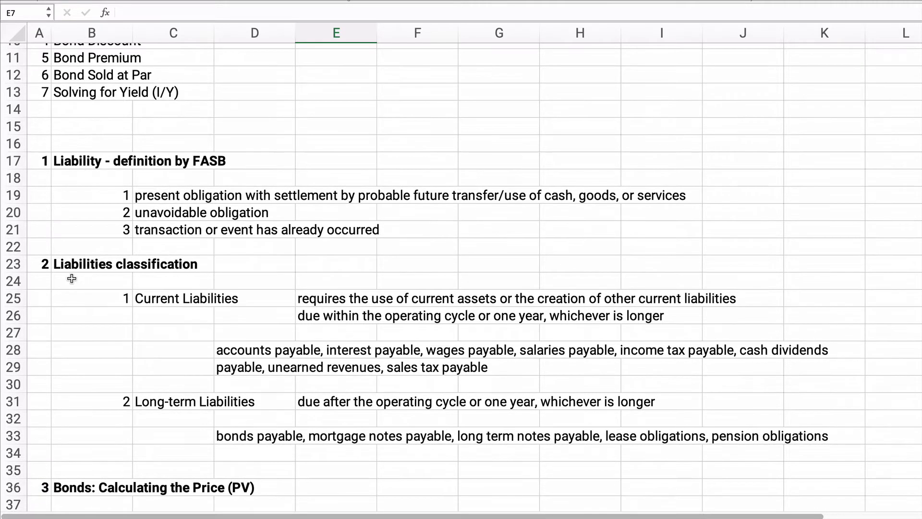
scroll(71, 278, "down", 3)
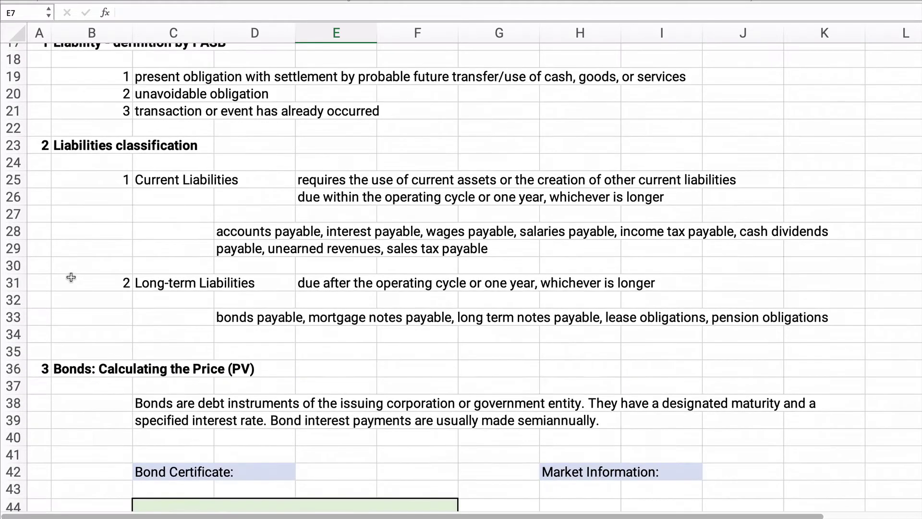
left_click_drag(180, 180, 740, 216)
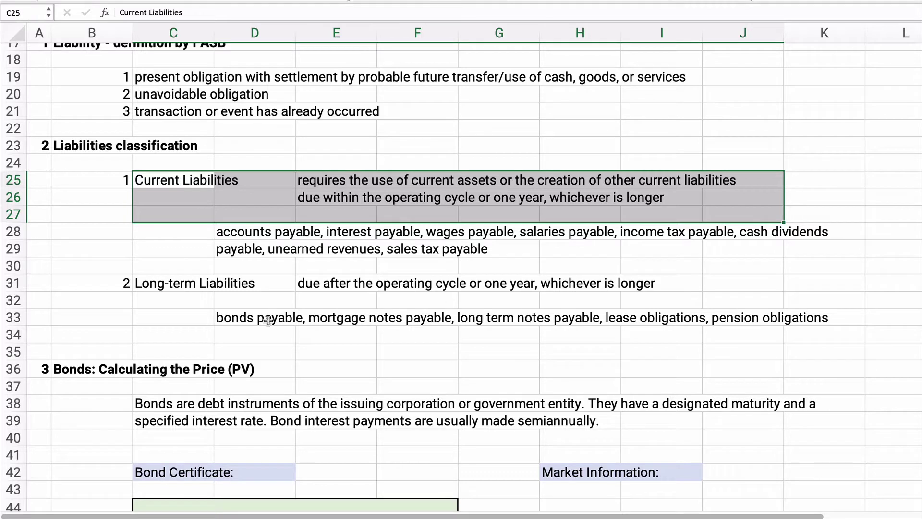
left_click(188, 311)
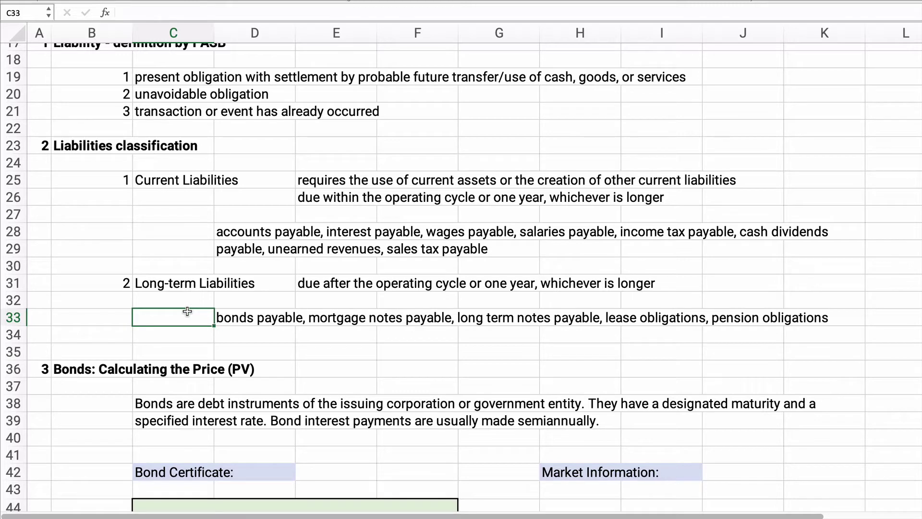
Step: Examine the Acme Corp bond certificate, its market information and the bond details table in the bond pricing section
scroll(85, 216, "down", 6)
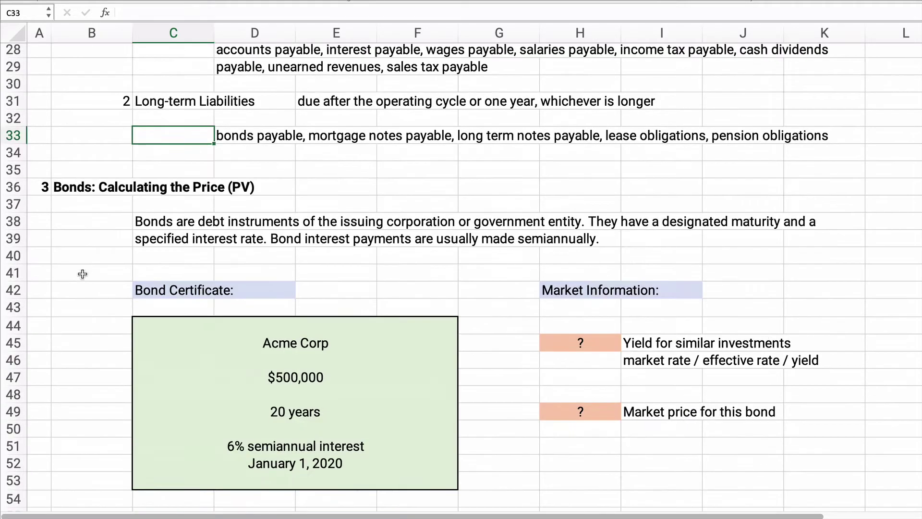
scroll(74, 259, "down", 1)
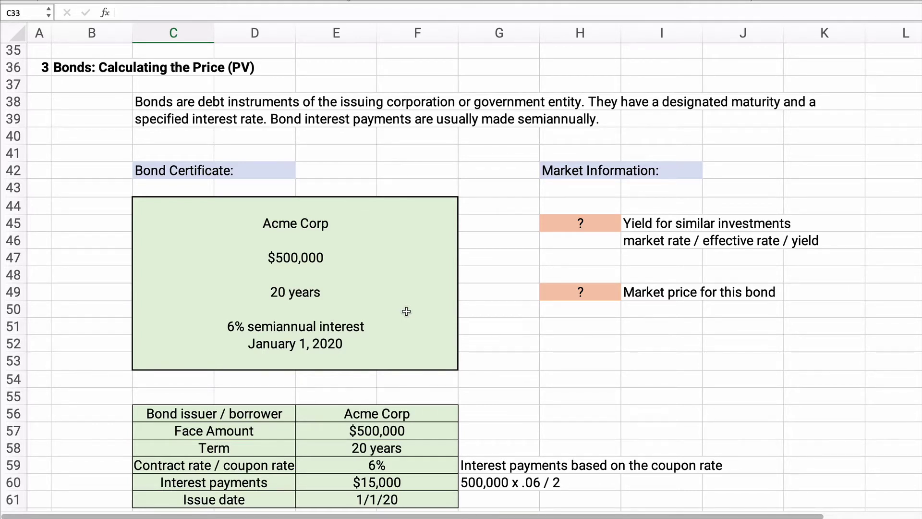
left_click_drag(181, 173, 446, 380)
left_click_drag(558, 183, 801, 304)
left_click(650, 383)
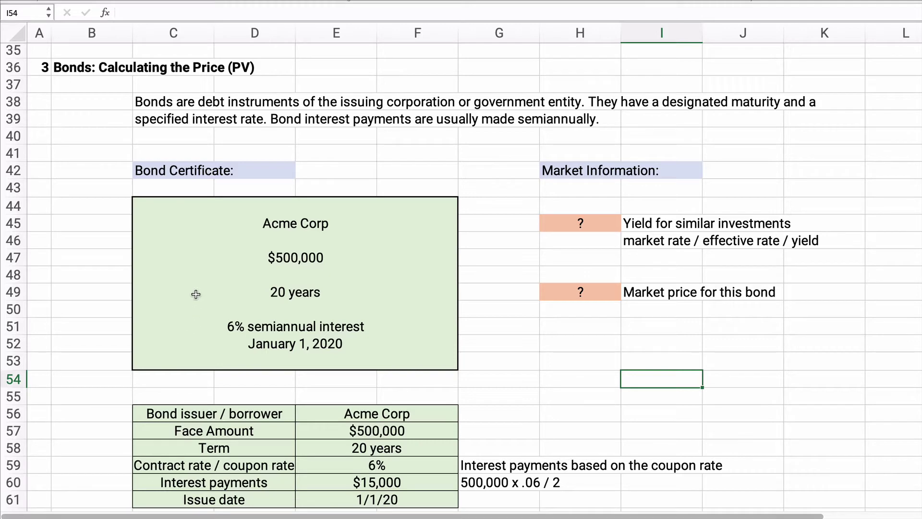
scroll(103, 360, "down", 2)
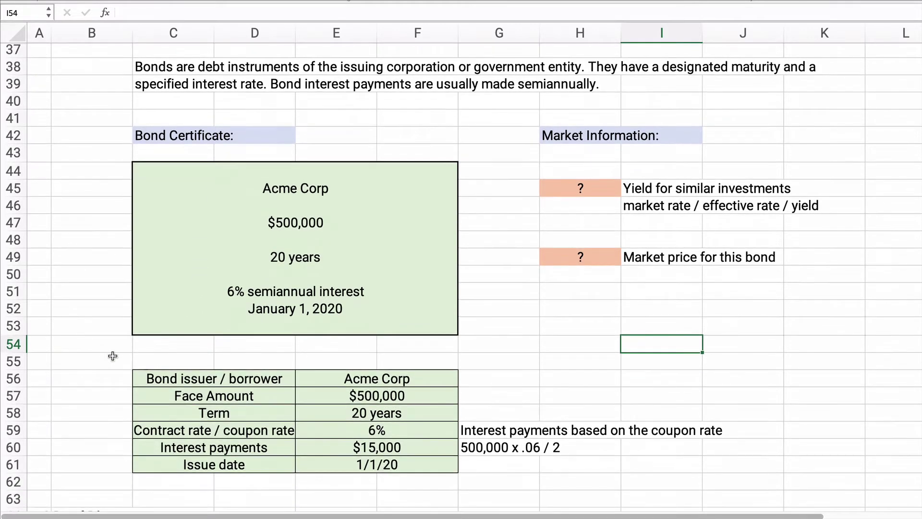
left_click(154, 379)
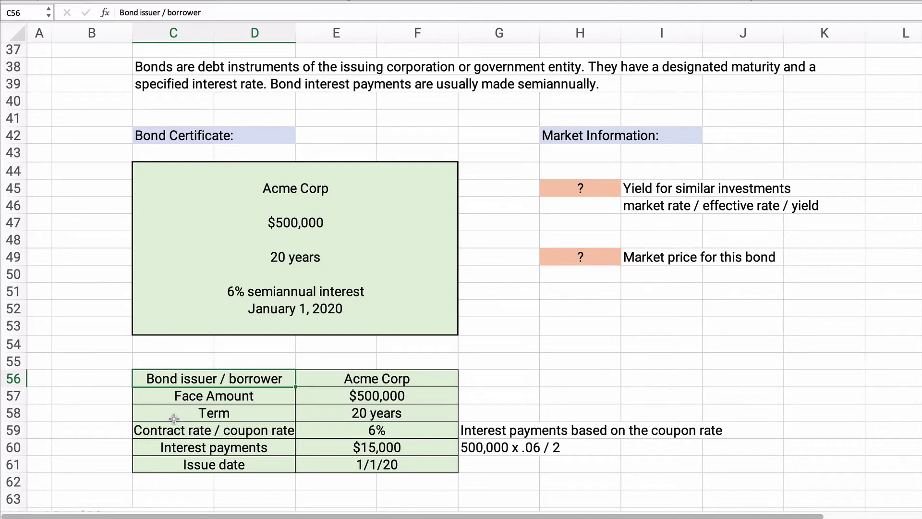
Step: Add the note "40 payments" in G58 beside the bond's 20-year term
left_click(476, 413)
type("40")
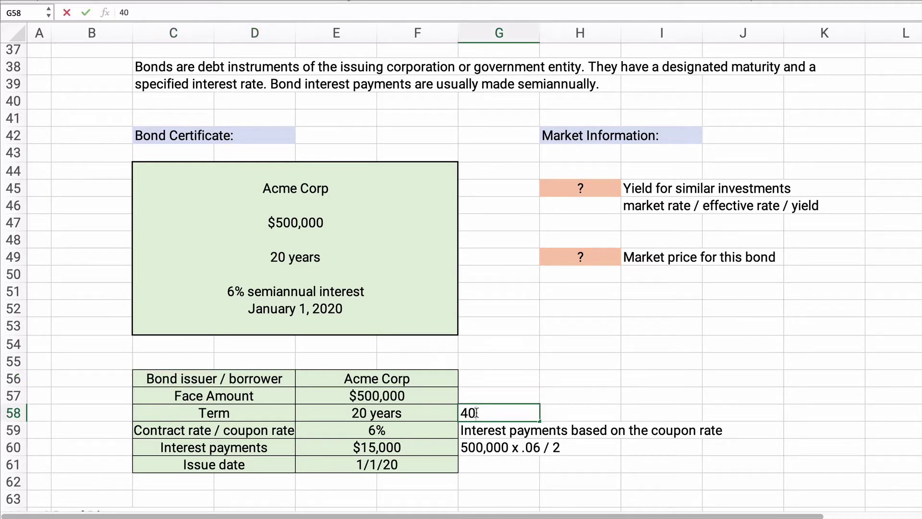
type(" payments")
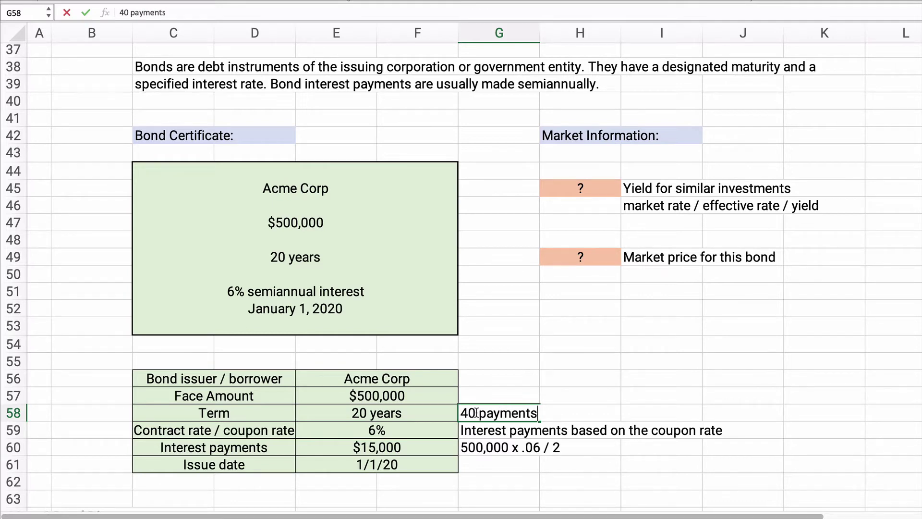
key("Return")
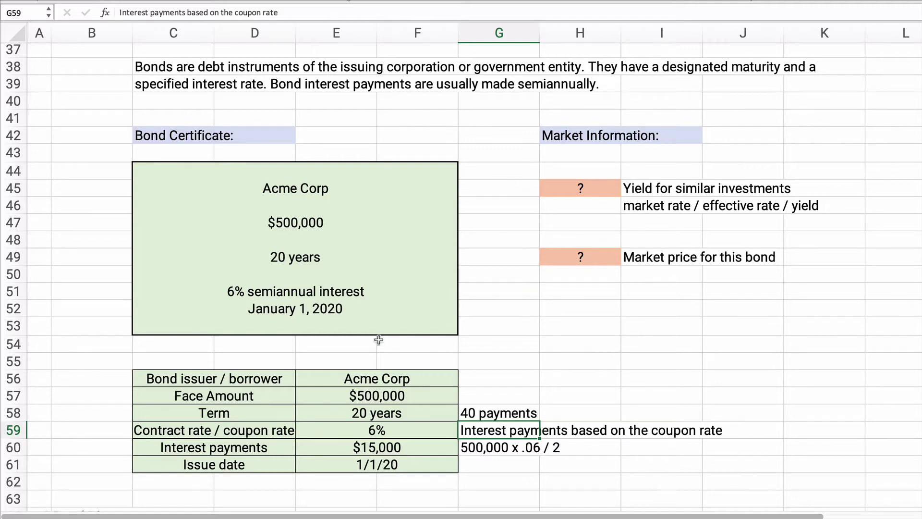
Step: Re-enter the semiannual interest payment in E60 as the formula =500000*.06/2
left_click(99, 434)
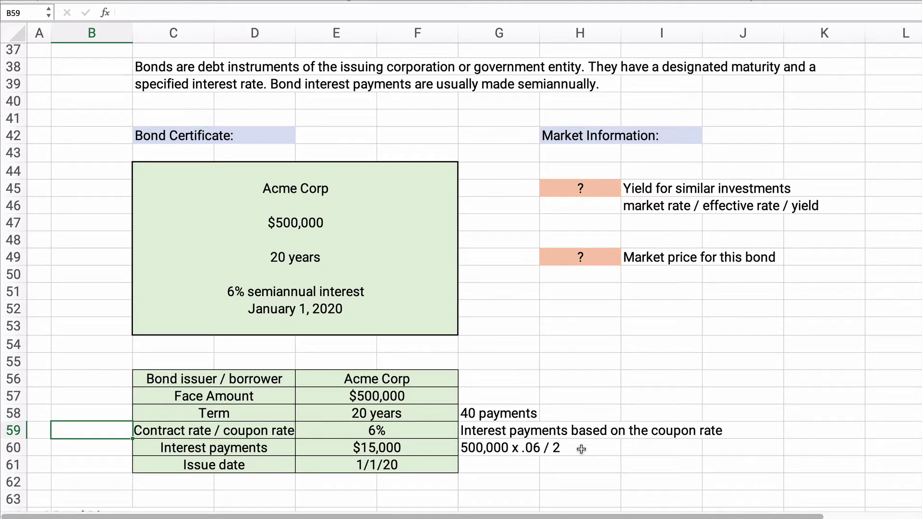
left_click_drag(208, 445, 561, 455)
left_click(677, 462)
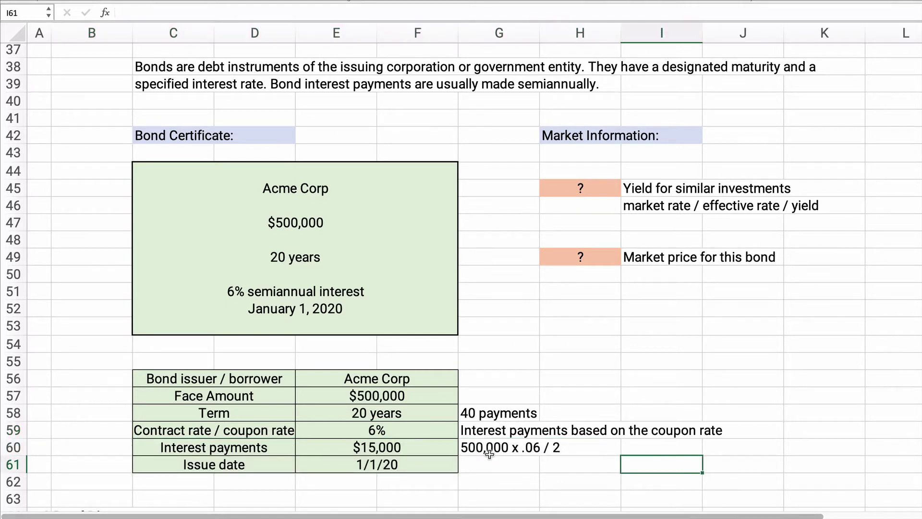
left_click(377, 448)
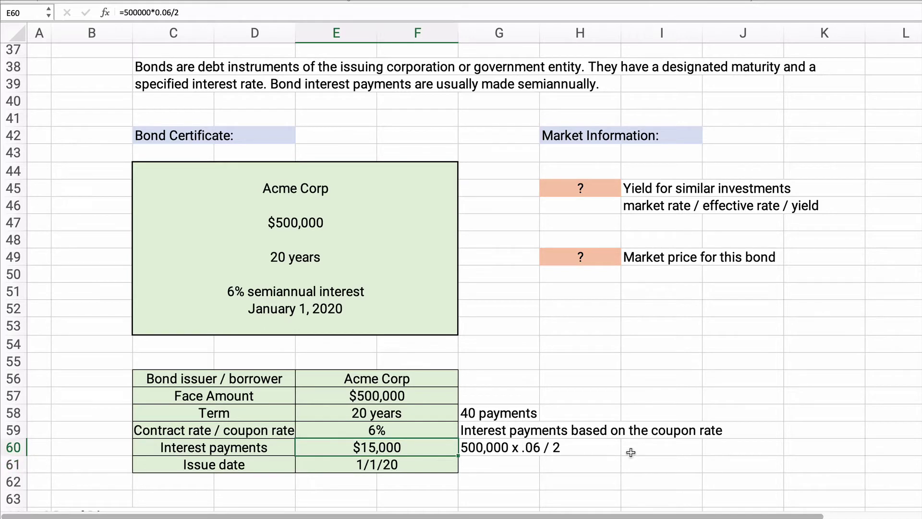
type("=5000")
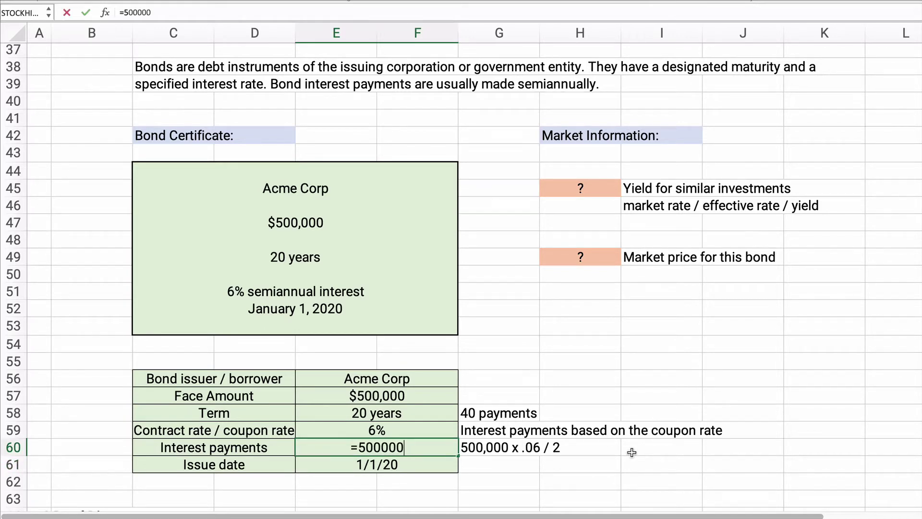
type("*.0")
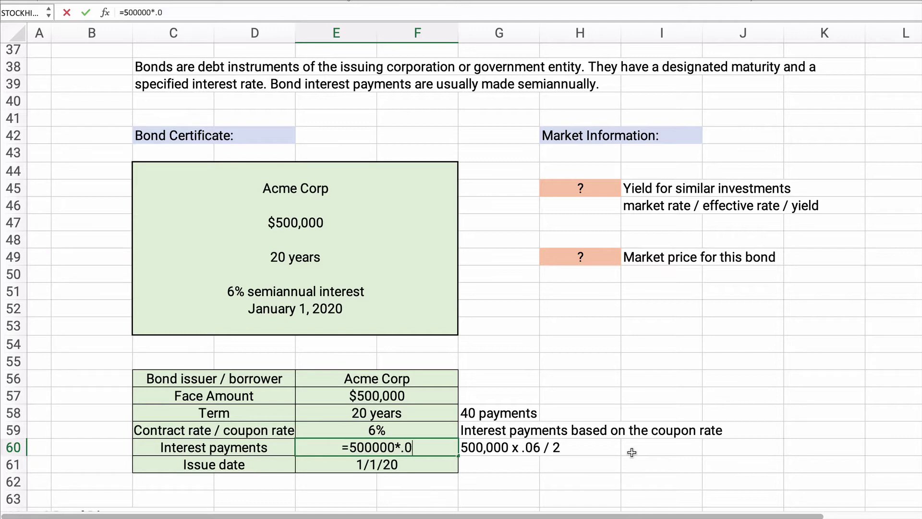
type("6/2")
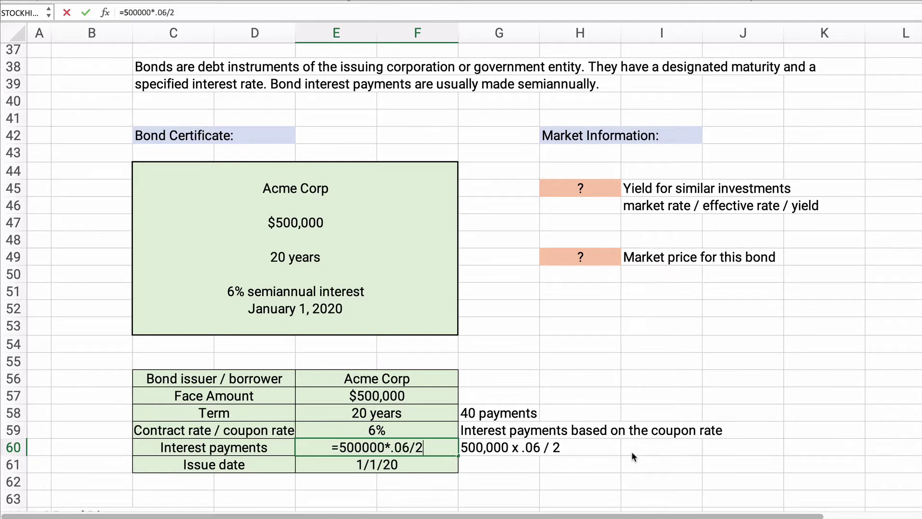
key("Return")
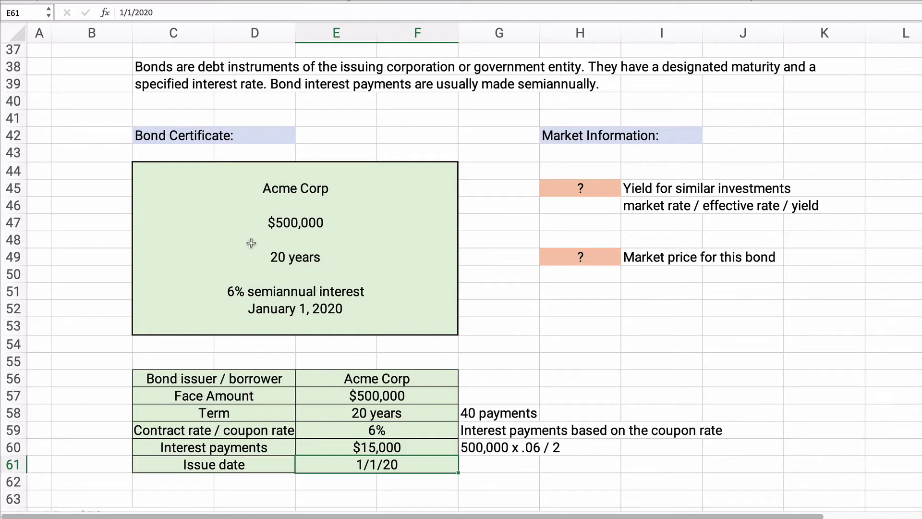
Step: Examine the Bond Discount section's market yield and the P/Y, N, I, PMT and FV inputs
scroll(68, 282, "down", 6)
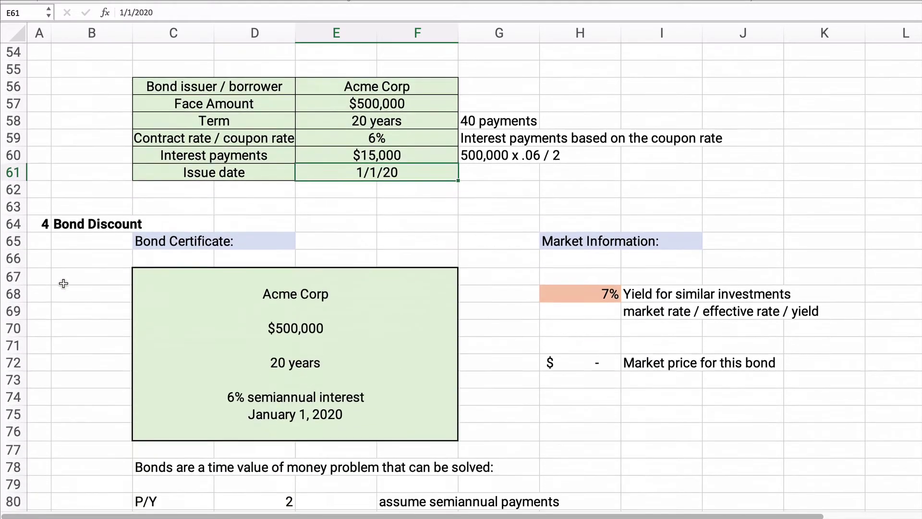
scroll(63, 283, "down", 3)
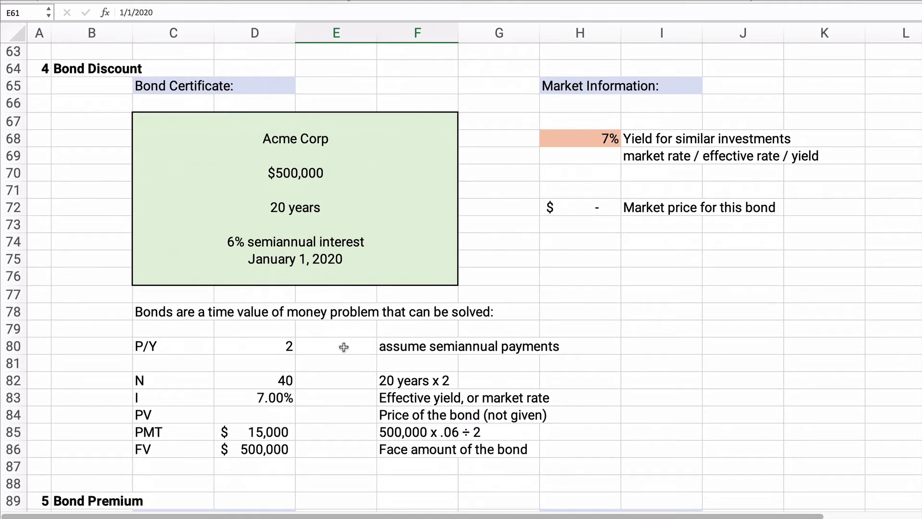
left_click(592, 139)
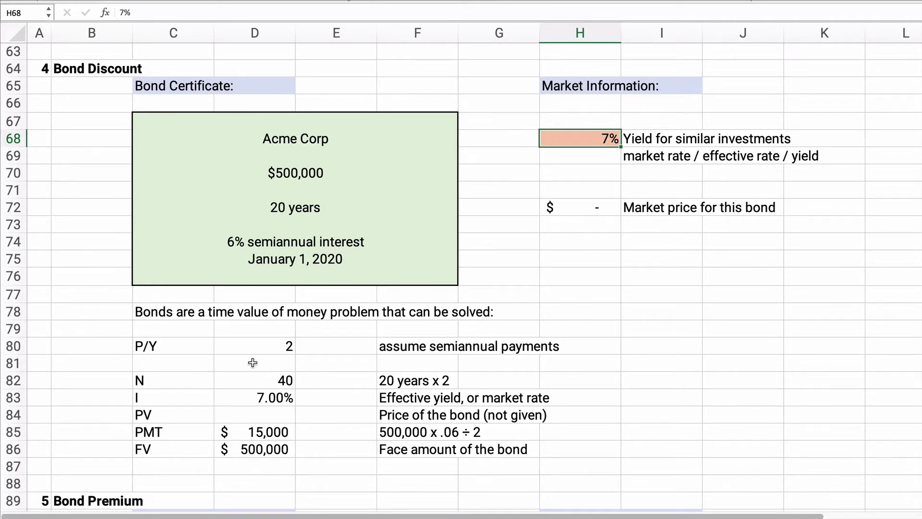
left_click_drag(141, 347, 281, 347)
left_click_drag(277, 388, 267, 465)
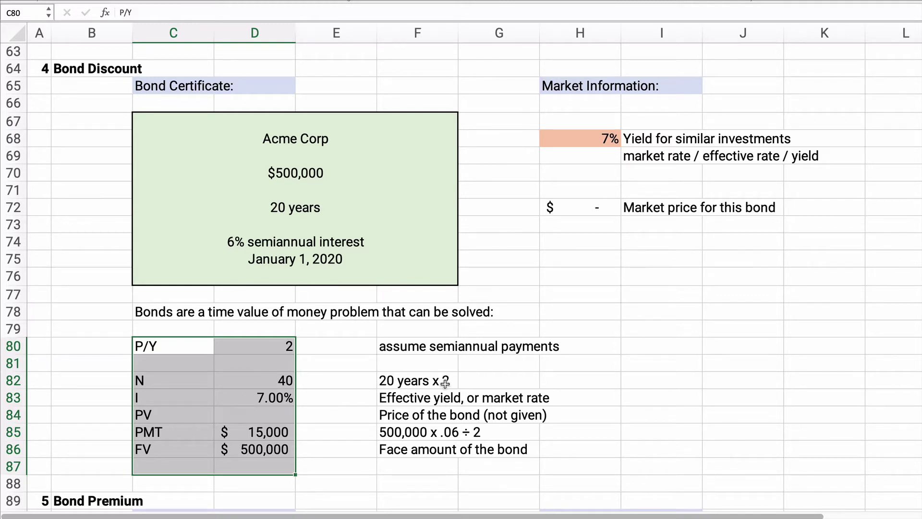
left_click(273, 397)
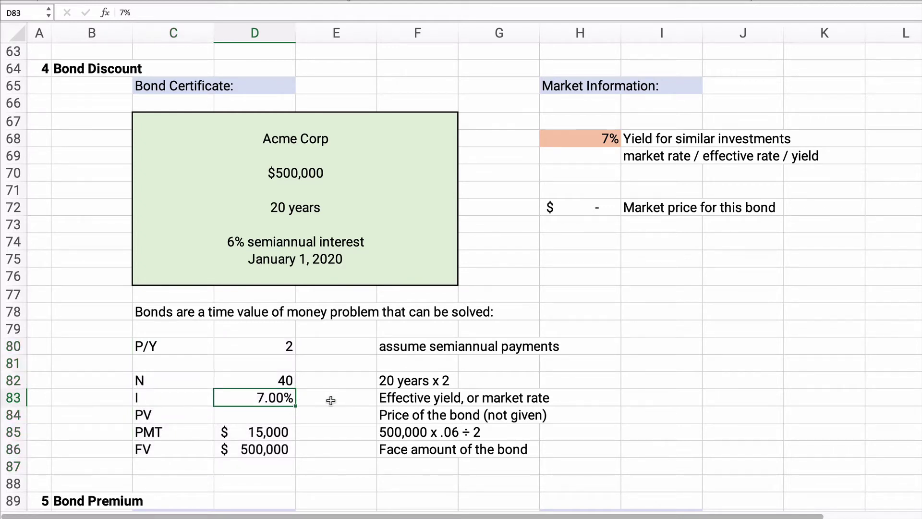
left_click(264, 435)
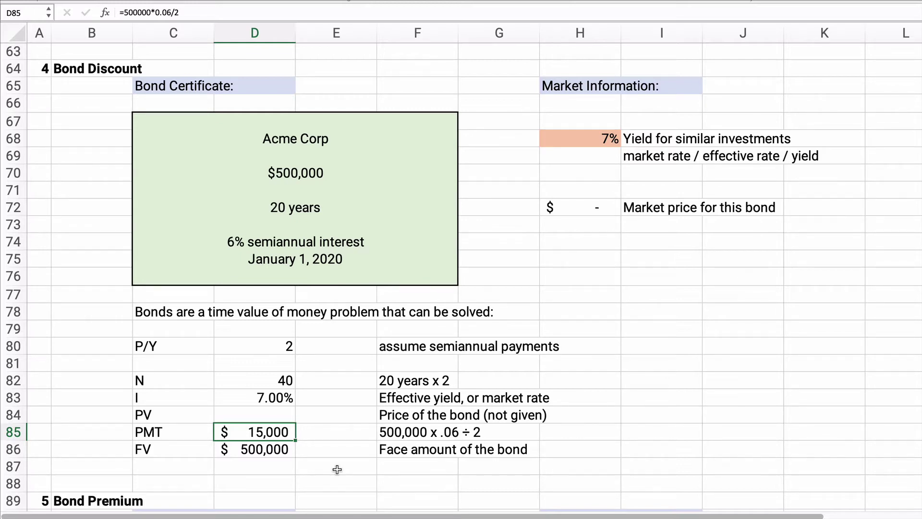
Step: Calculate the bond's price at the 7% yield in D84 with the formula =PV(D83/D80,D82,D85,D86,0)
left_click(242, 413)
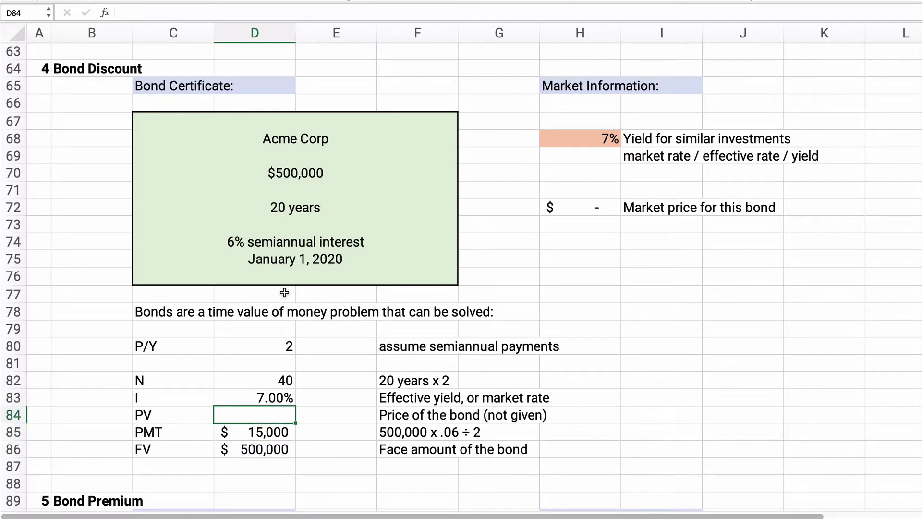
type("=pv(")
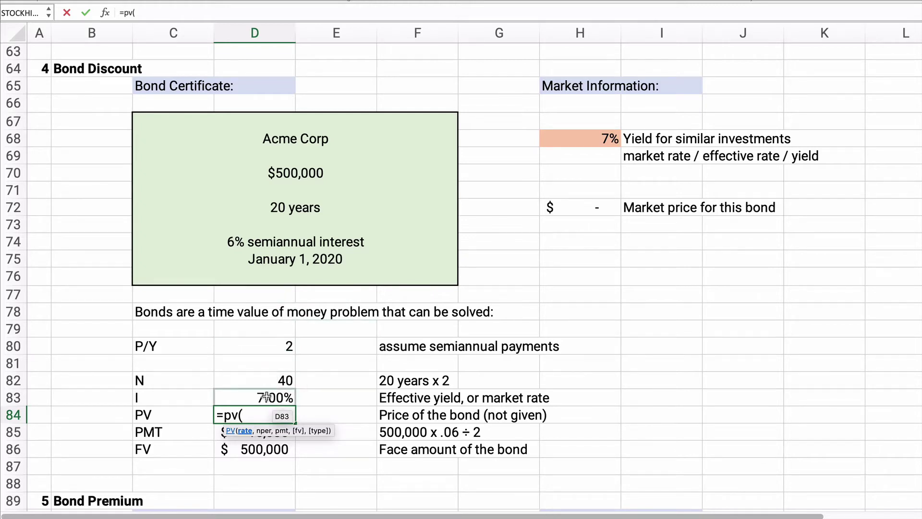
left_click(267, 396)
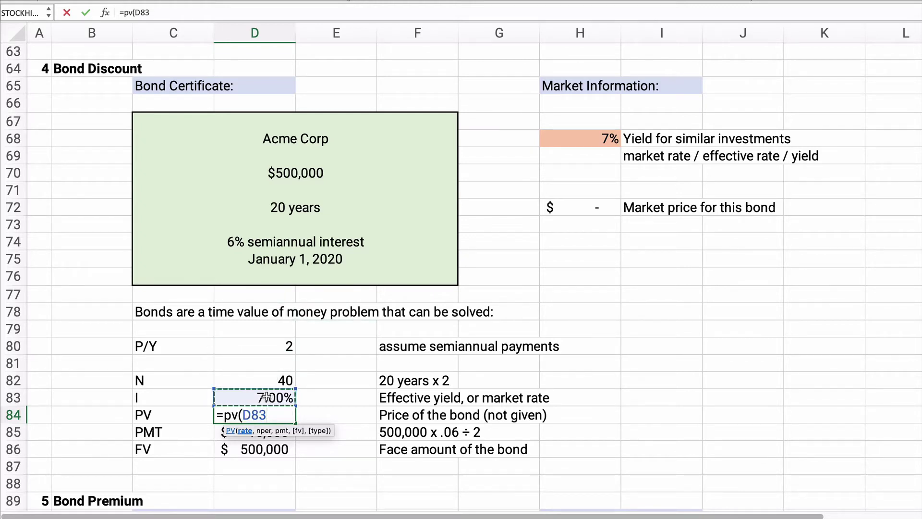
type("/")
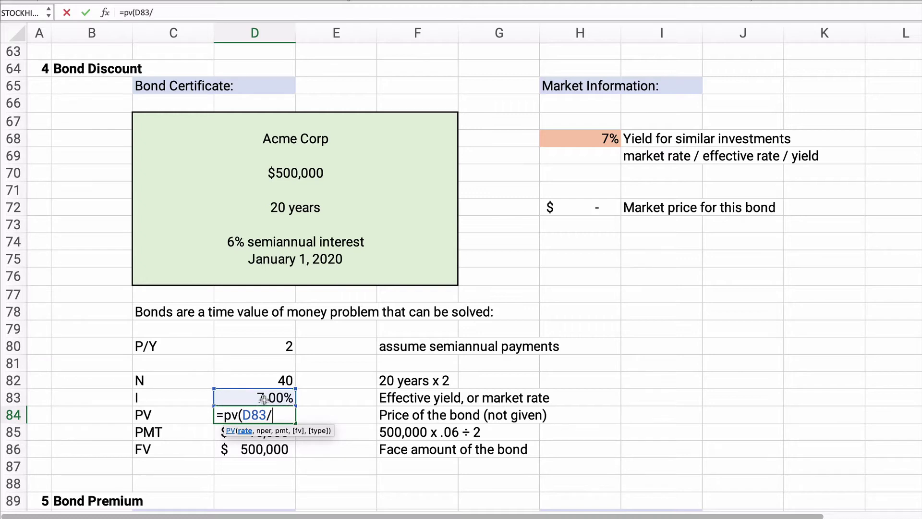
left_click(277, 347)
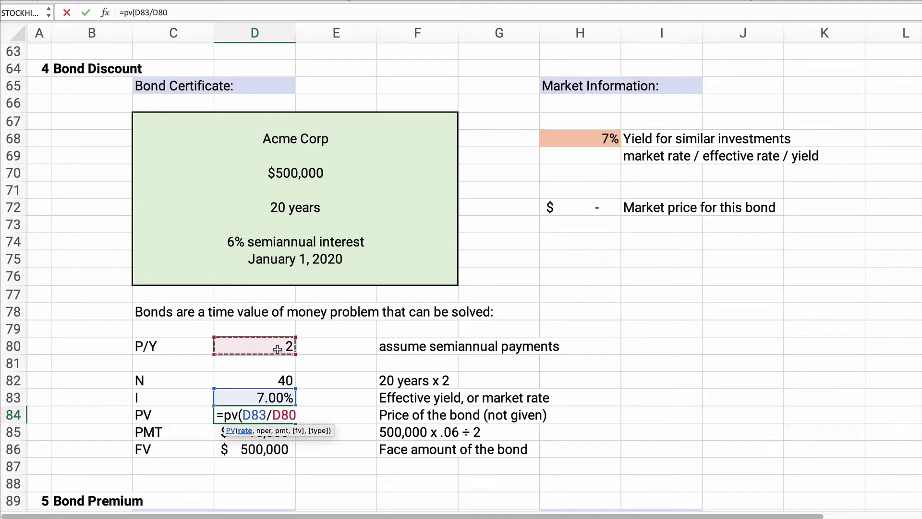
type(",")
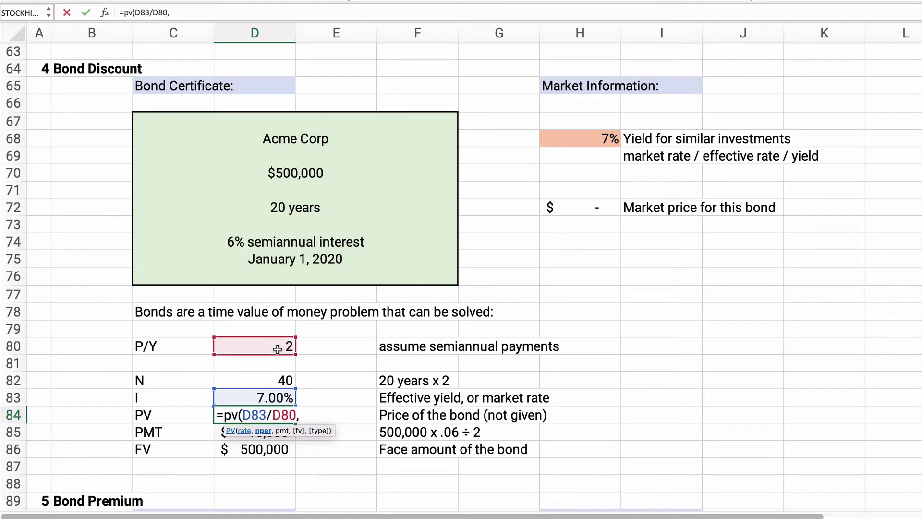
left_click(275, 380)
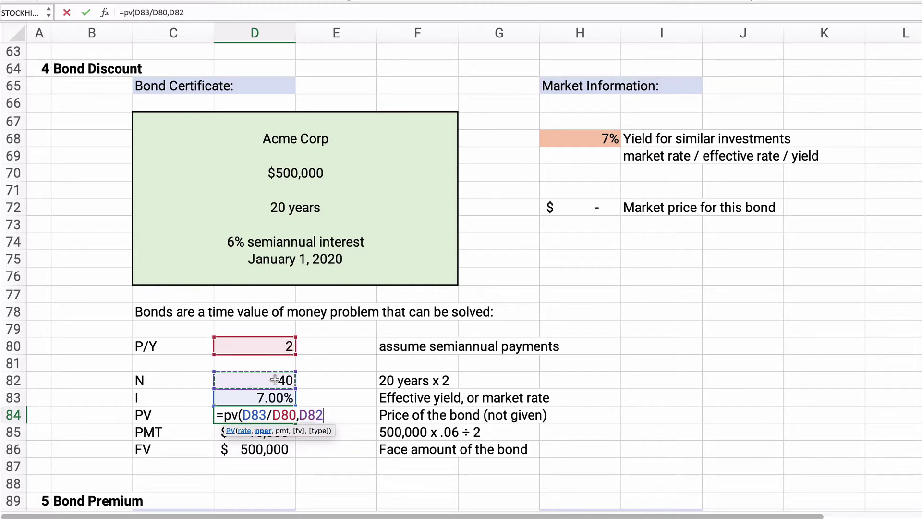
type(",")
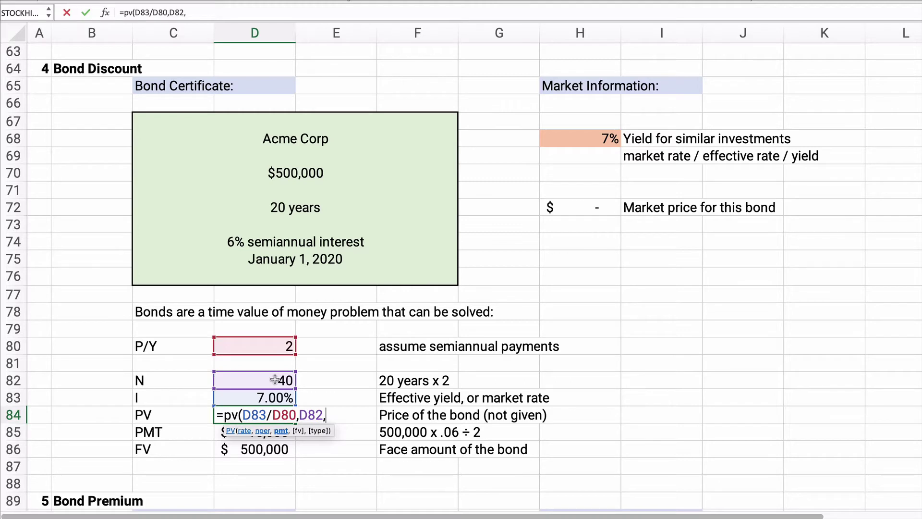
left_click(215, 431)
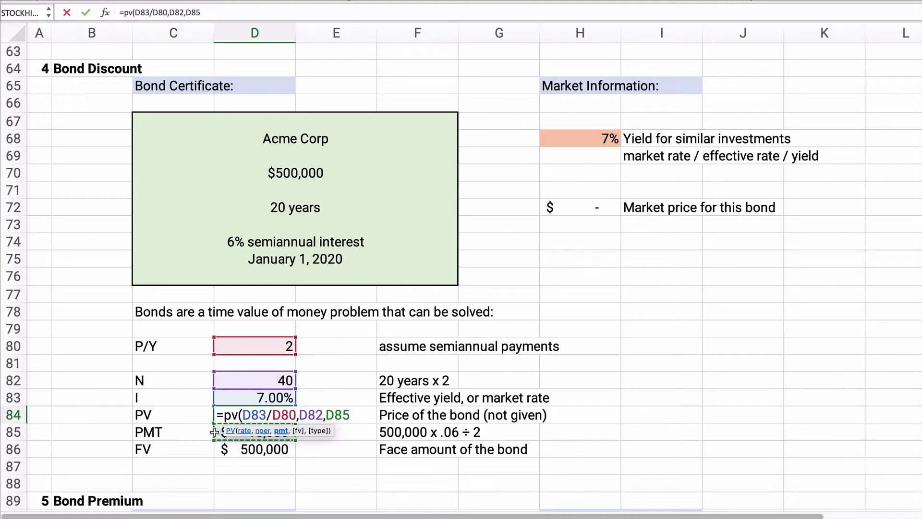
type(",")
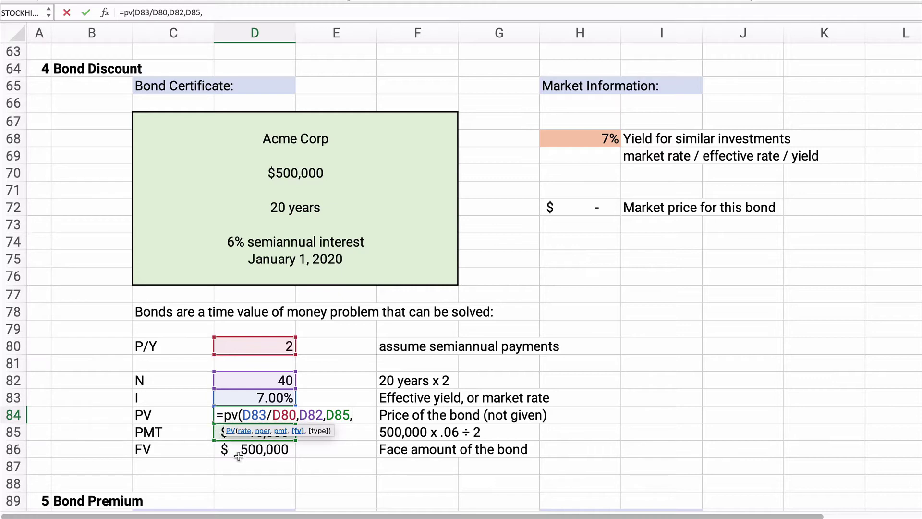
left_click(253, 451)
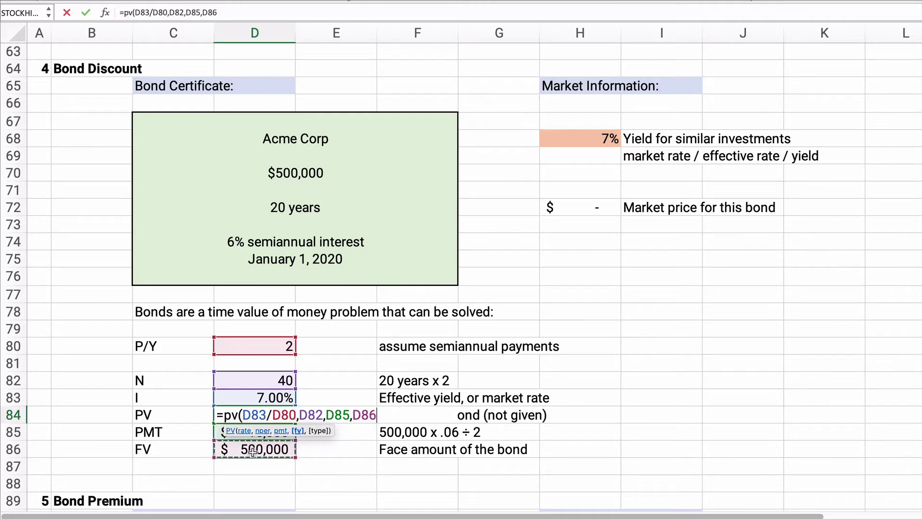
type(",")
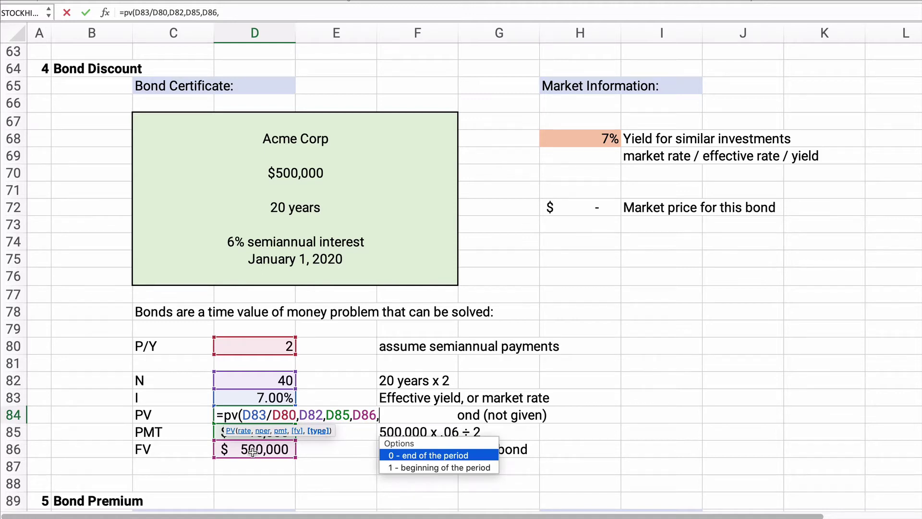
type("0")
type(")")
key("Return")
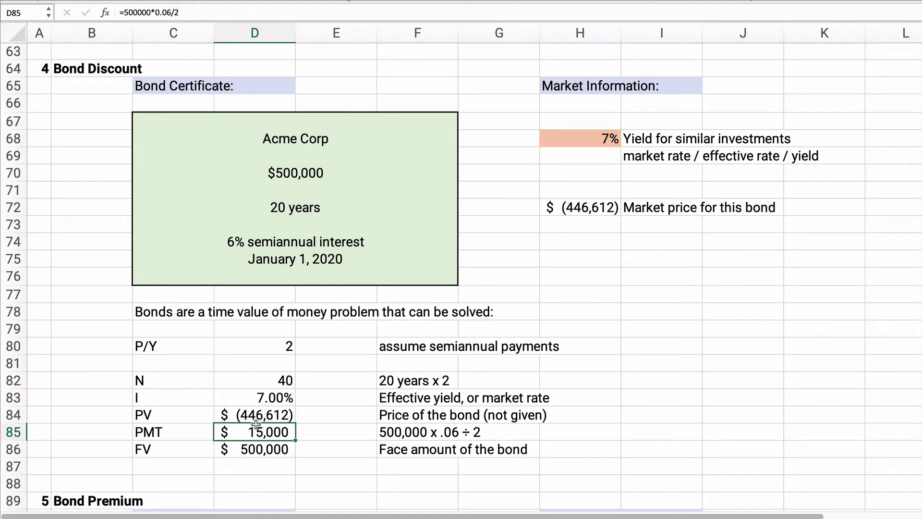
Step: Reverse the sign of the bond price in D84 by changing its formula to =-PV(D83/D80,D82,D85,D86,0)
left_click(248, 412)
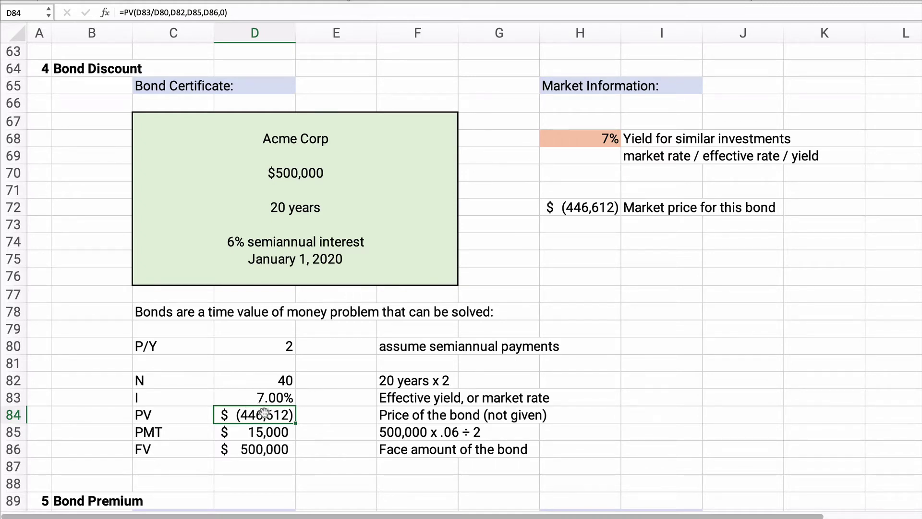
left_click(123, 12)
type("-")
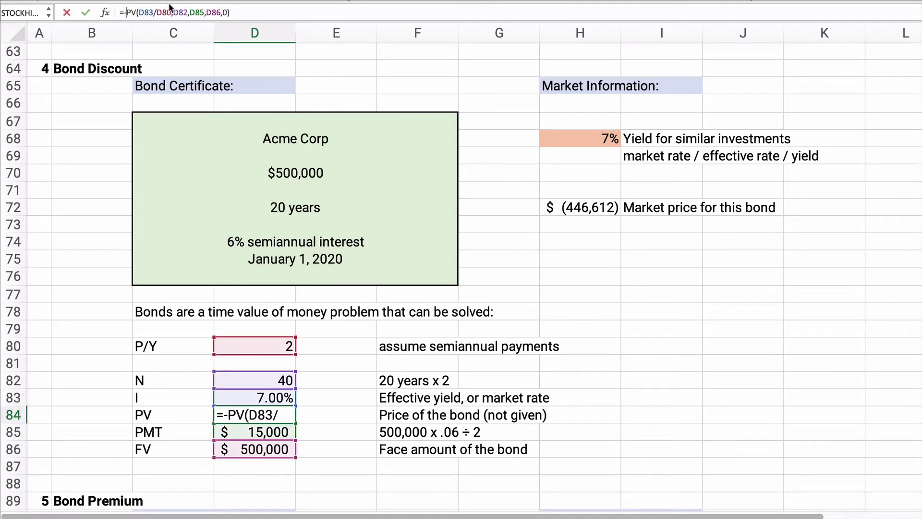
key("Return")
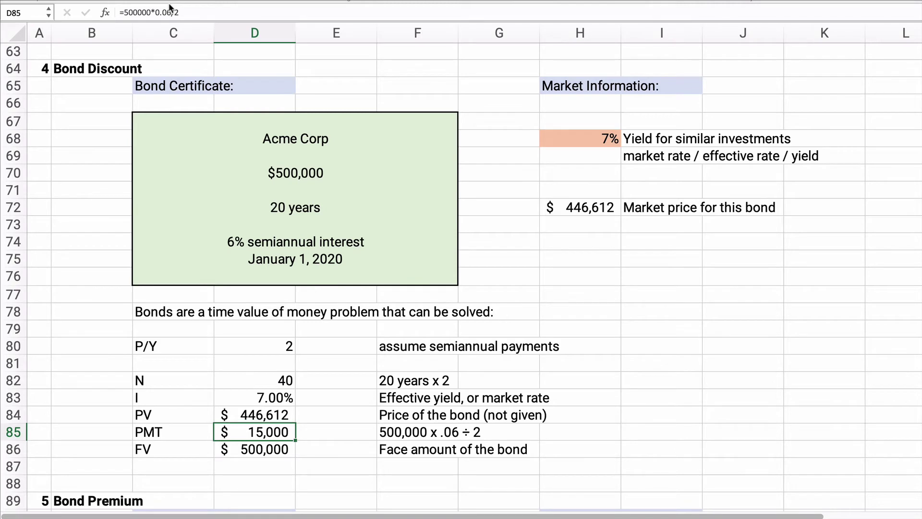
Step: Highlight the Bond Discount section's PV in D84 and market price in H72 with a light orange fill
left_click(248, 414)
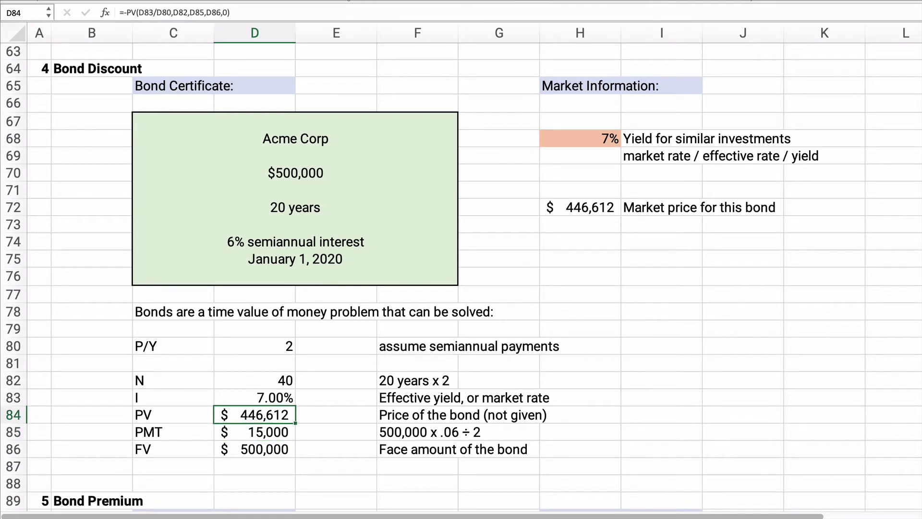
left_click(595, 211)
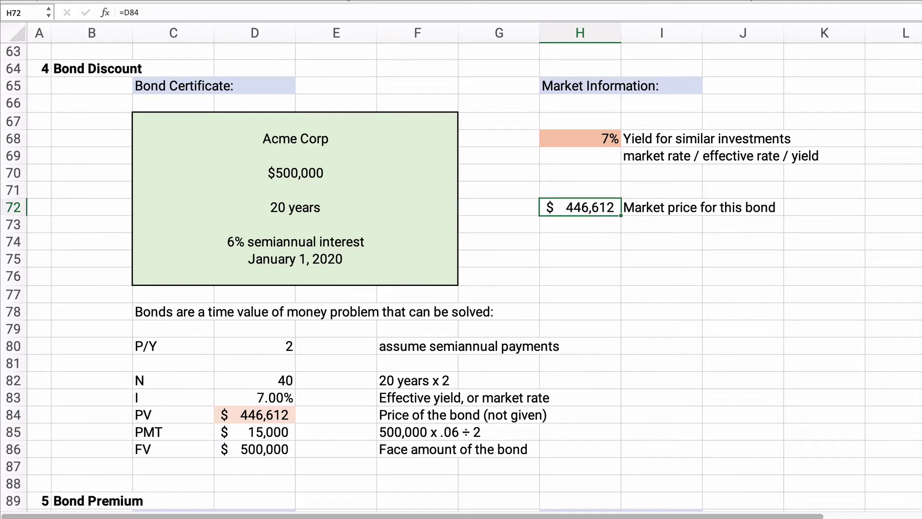
key("ctrl+y")
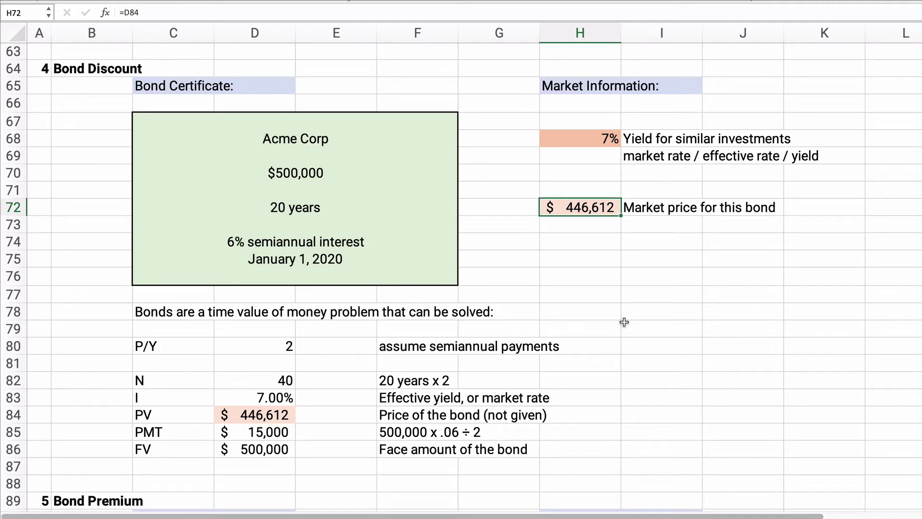
Step: Calculate the Bond Premium section's price at the 5% yield in D109 with the formula =PV(D108/D105,D107,D110,D111,0)
scroll(322, 280, "down", 5)
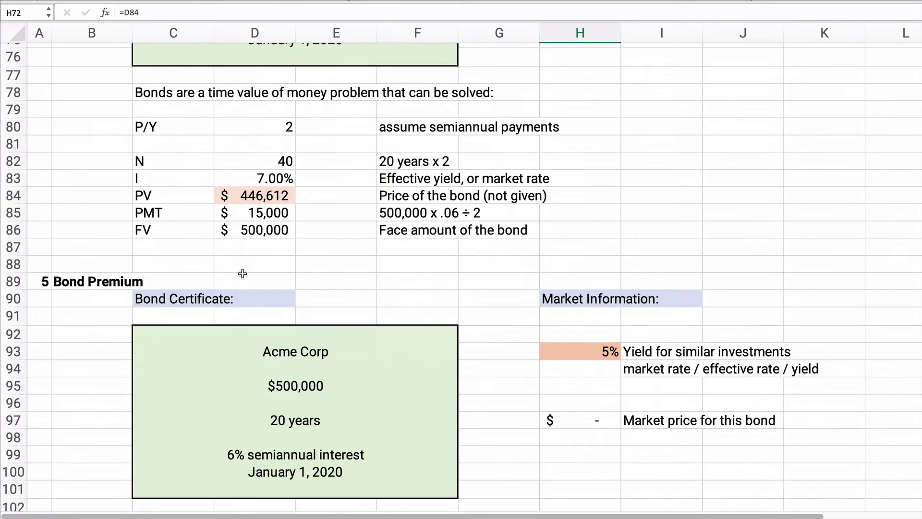
scroll(243, 274, "down", 4)
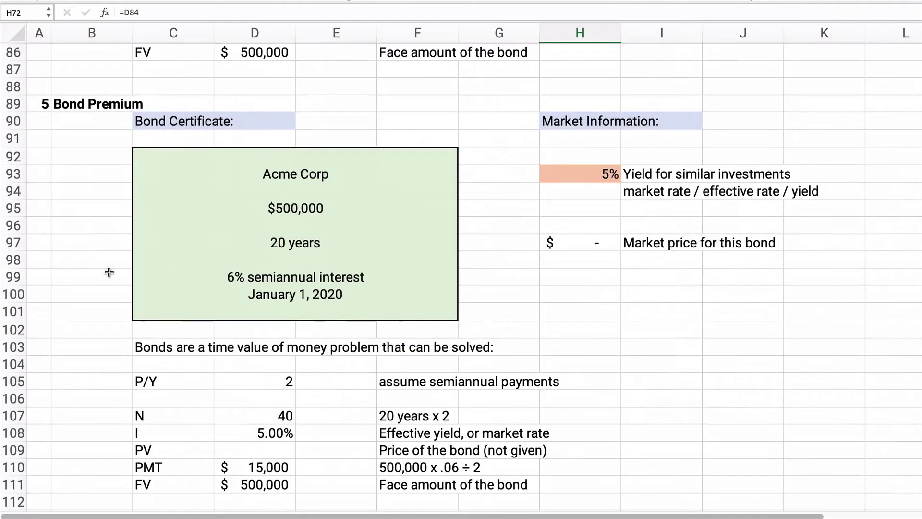
scroll(110, 272, "down", 1)
left_click(602, 164)
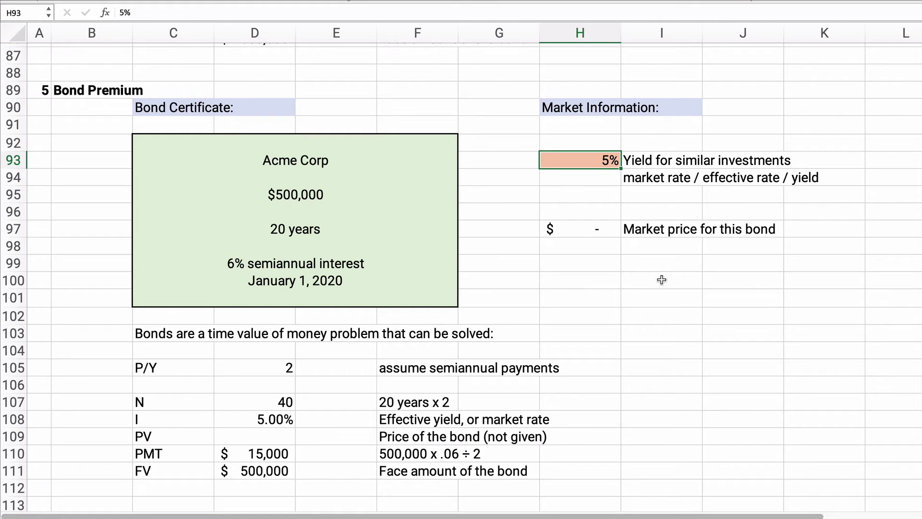
scroll(672, 277, "down", 2)
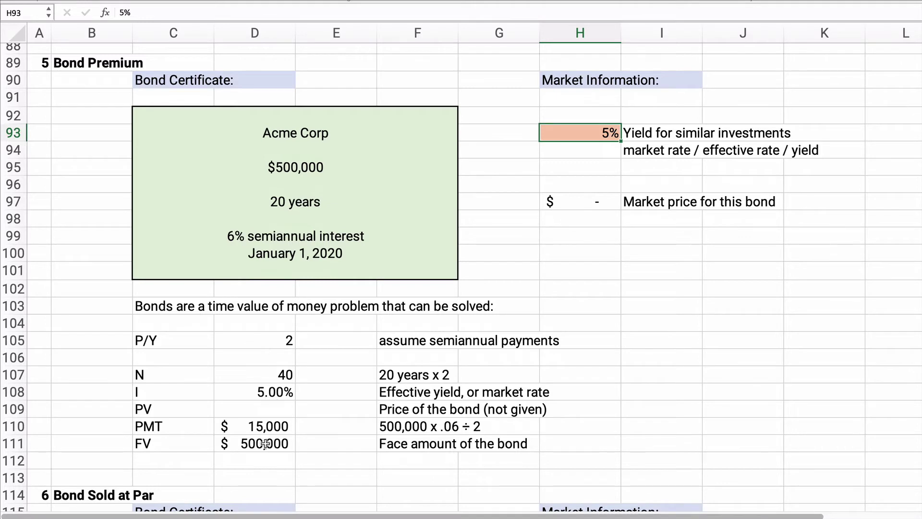
left_click(258, 407)
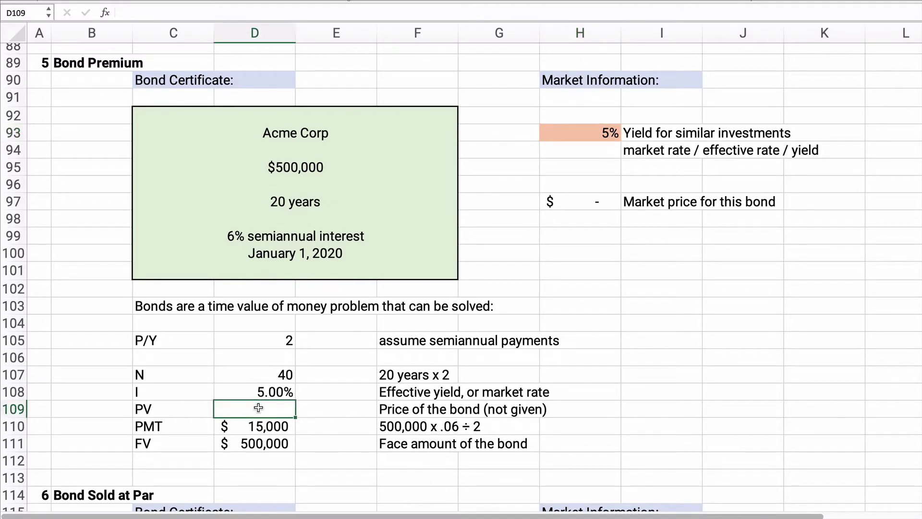
left_click(121, 13)
type("pv(")
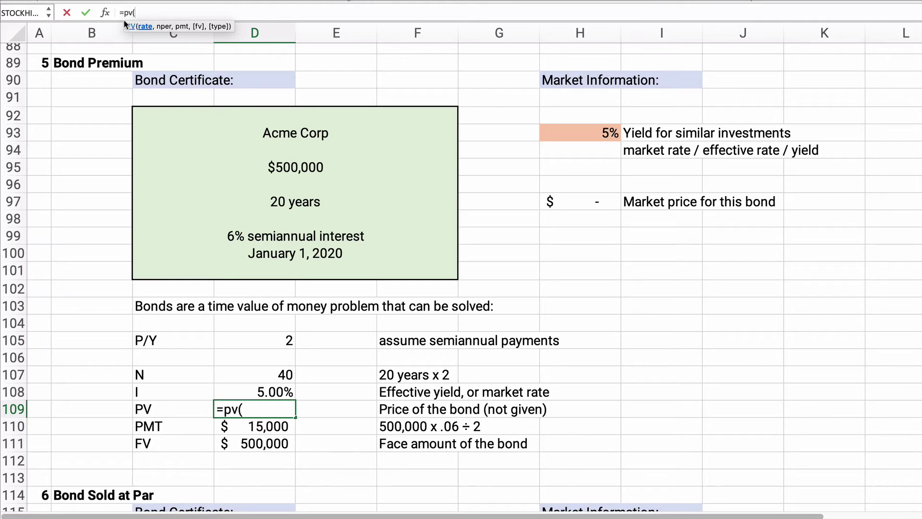
left_click(237, 387)
type("/")
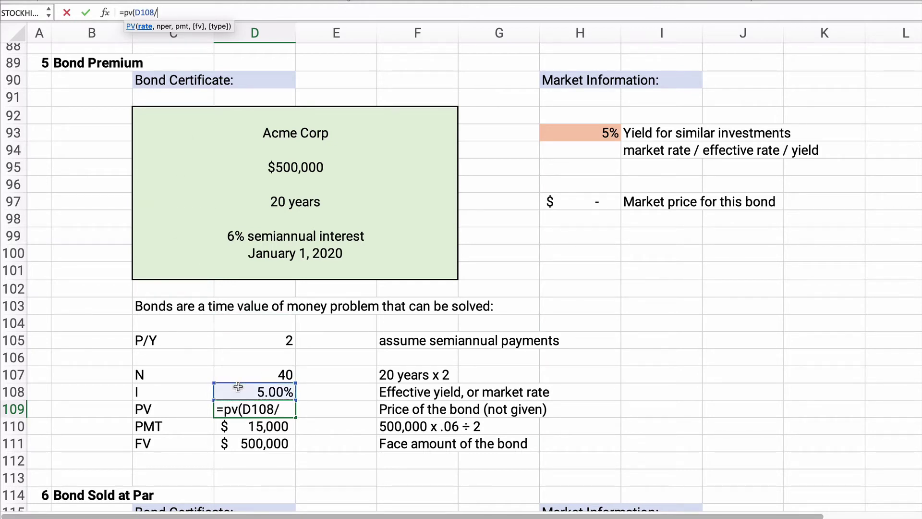
left_click(266, 341)
type(",")
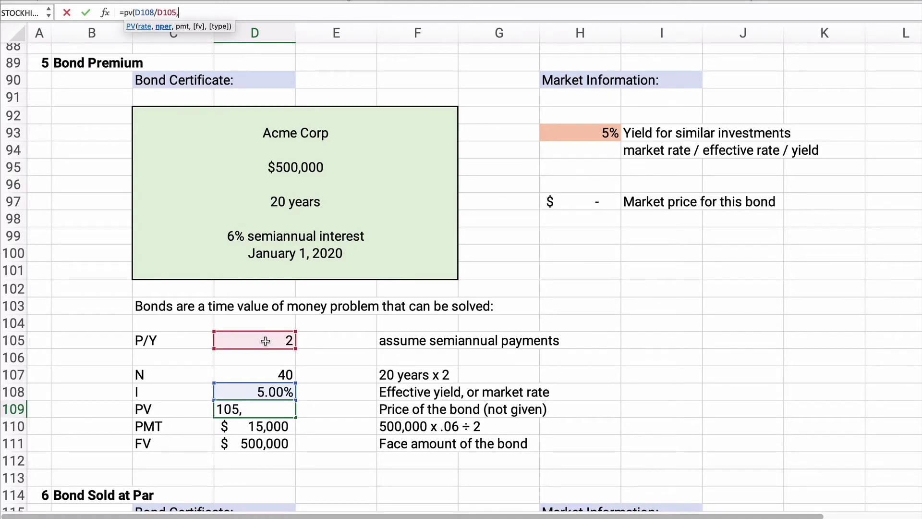
left_click(266, 374)
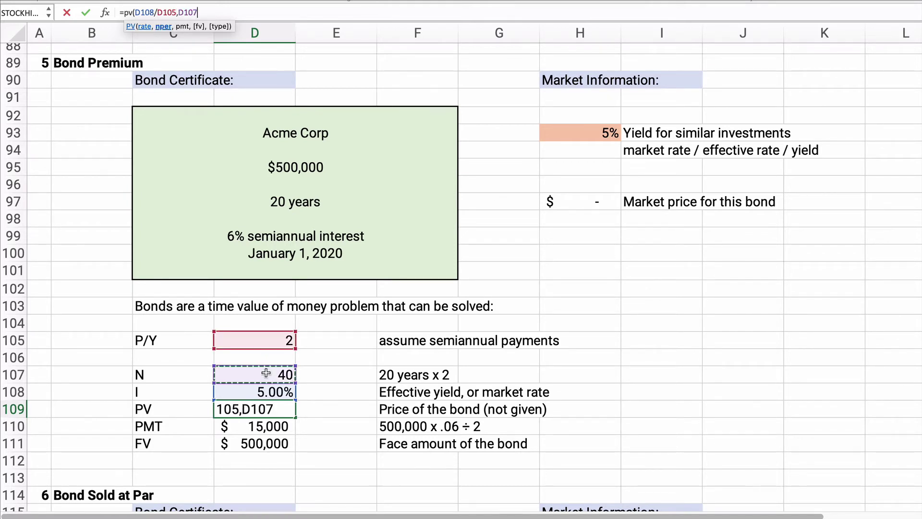
type(",")
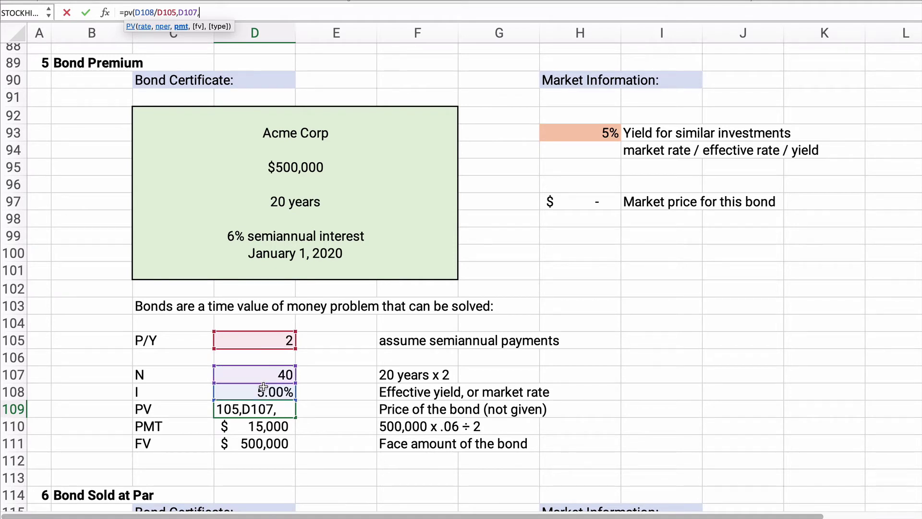
left_click(261, 425)
type(",")
left_click(262, 443)
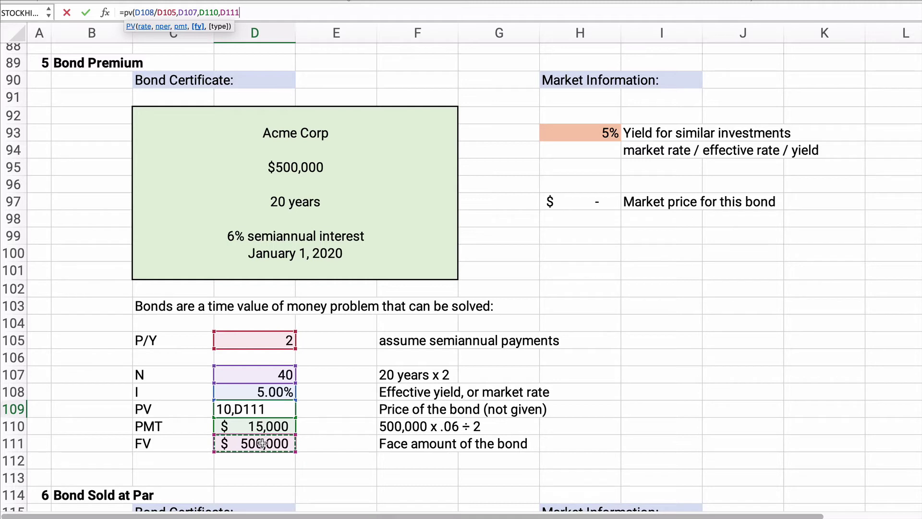
type(",")
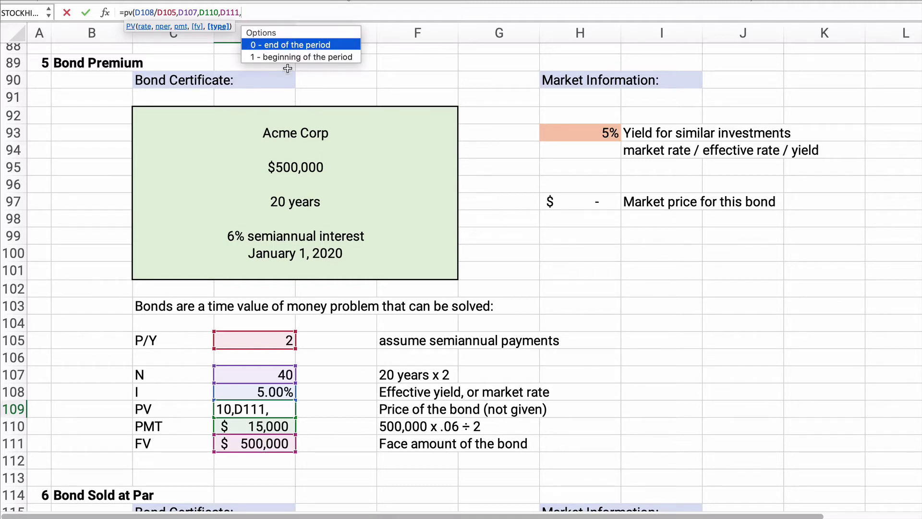
double_click(286, 47)
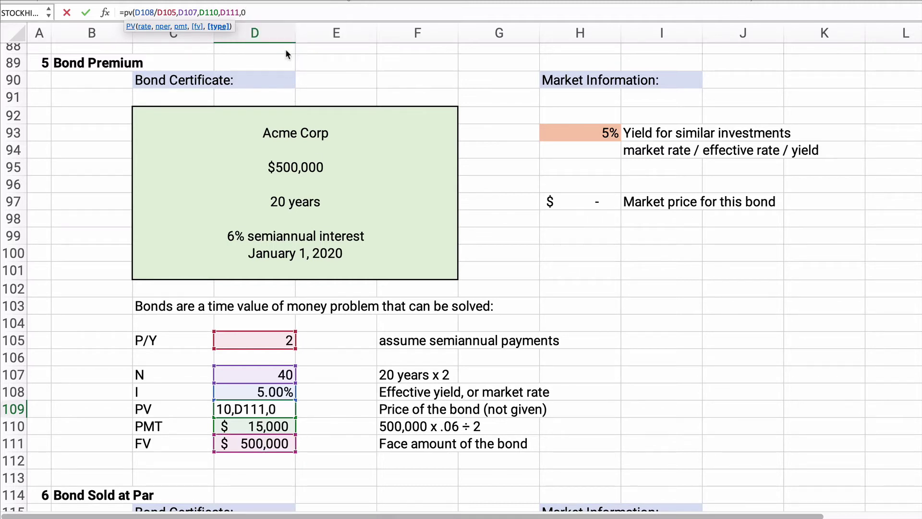
type(")")
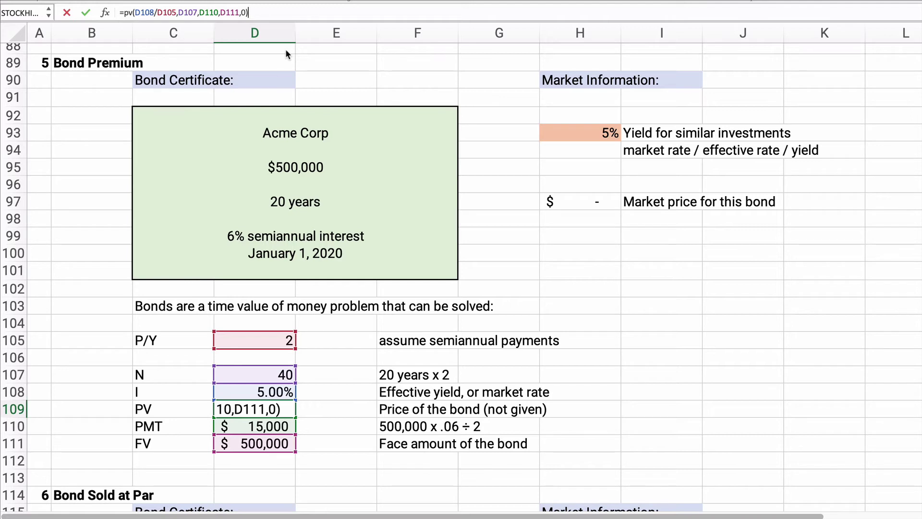
key("Return")
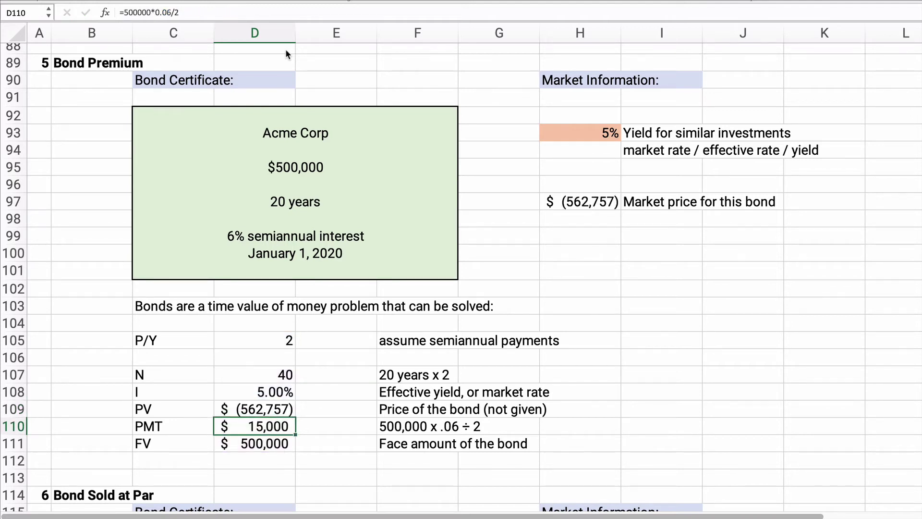
Step: Reverse the sign of D109 with =-PV(D108/D105,D107,D110,D111,0) and highlight D109 and the market price in H97 with a light orange fill
left_click(233, 406)
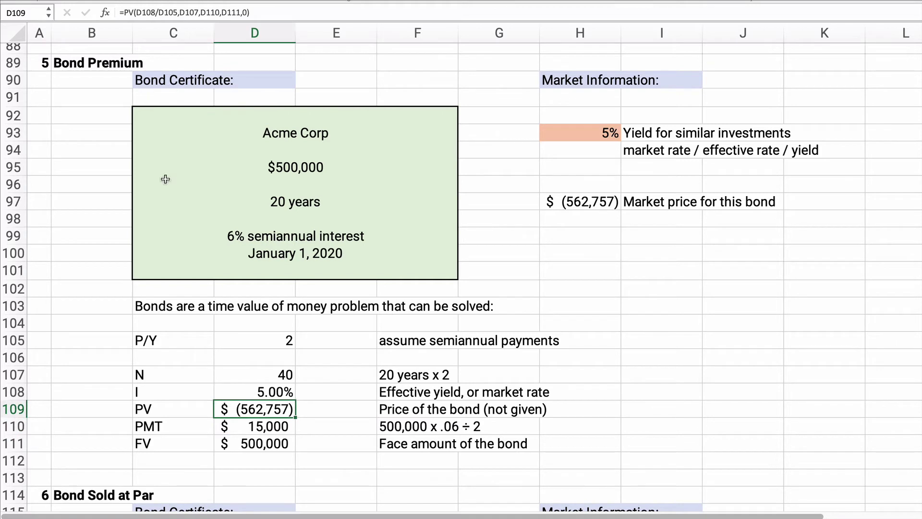
left_click(126, 13)
type("-")
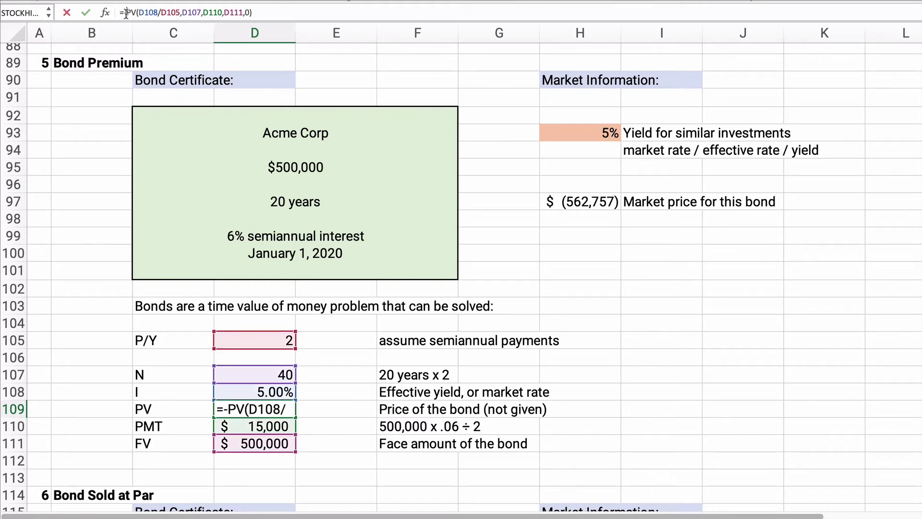
key("Return")
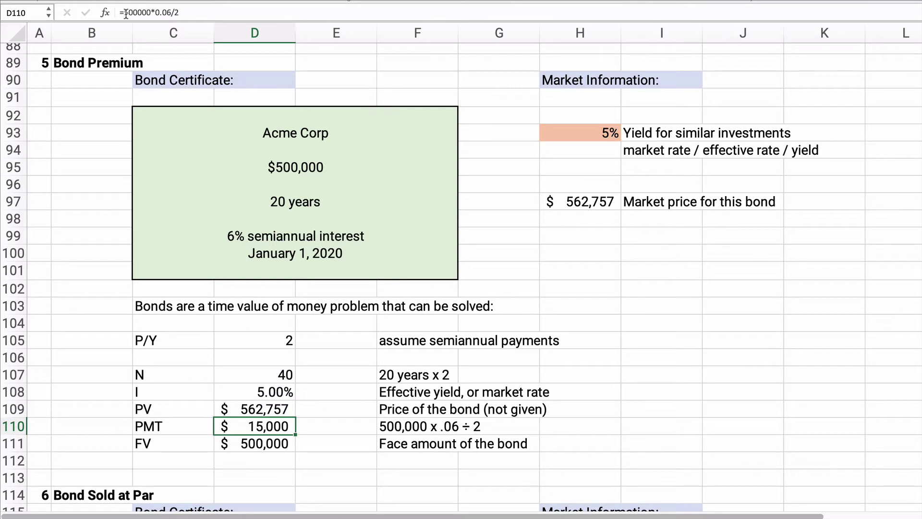
left_click(233, 410)
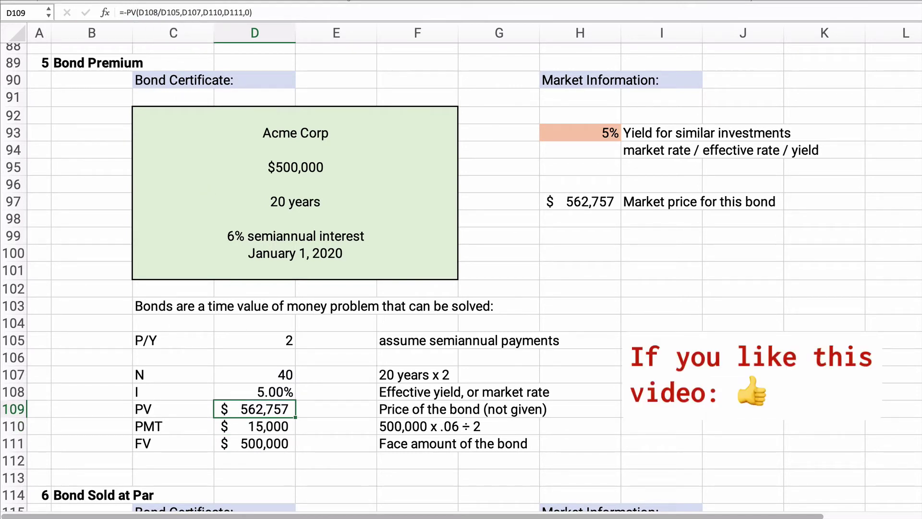
left_click(567, 205)
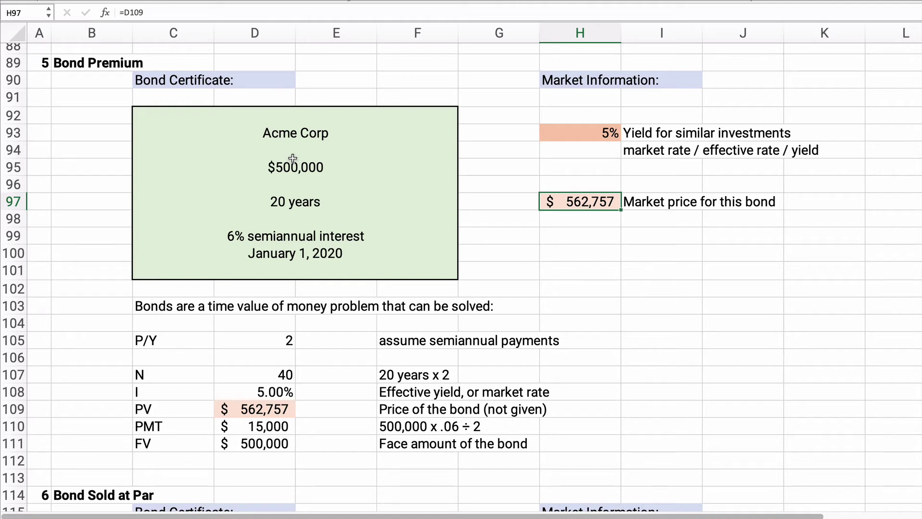
Step: Calculate the Bond Sold at Par section's price at the 6% yield in D134 with the formula =PV(D133/D130,D132,D135,D136,0)
scroll(61, 209, "down", 5)
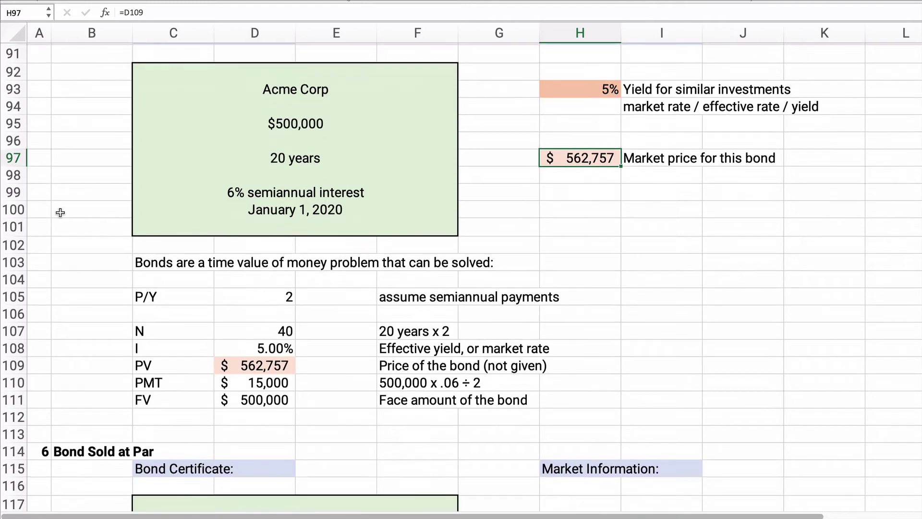
scroll(24, 206, "down", 4)
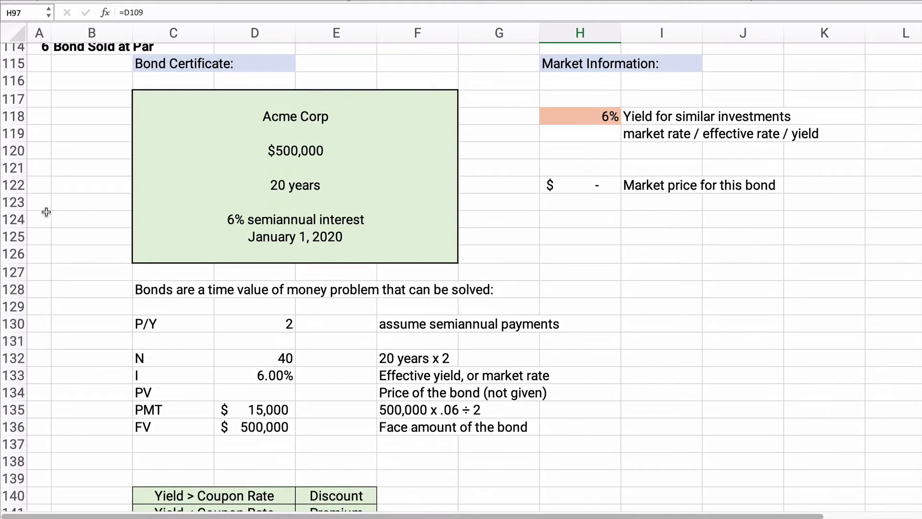
scroll(46, 212, "up", 1)
left_click(591, 146)
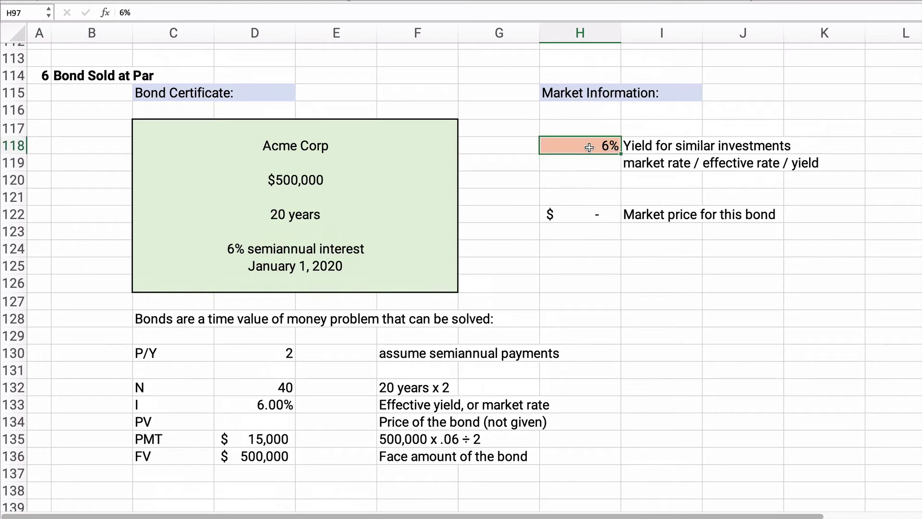
left_click(238, 249)
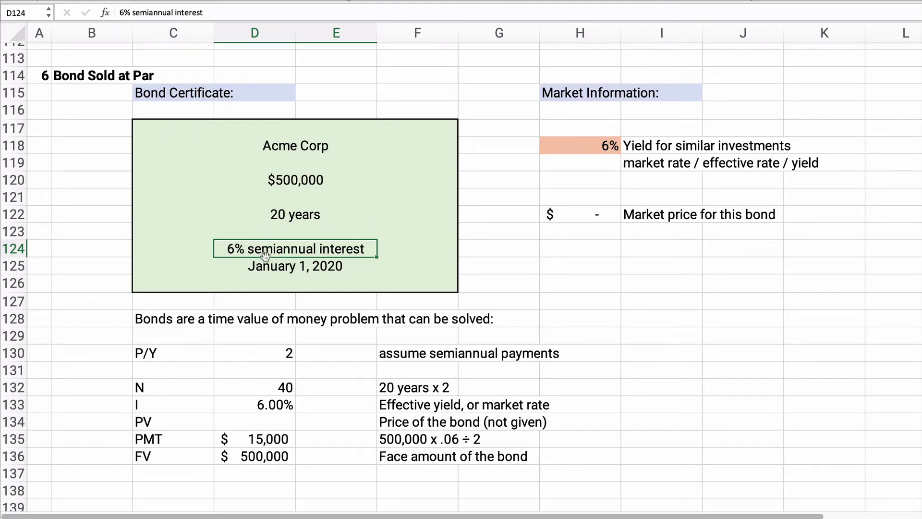
left_click(259, 421)
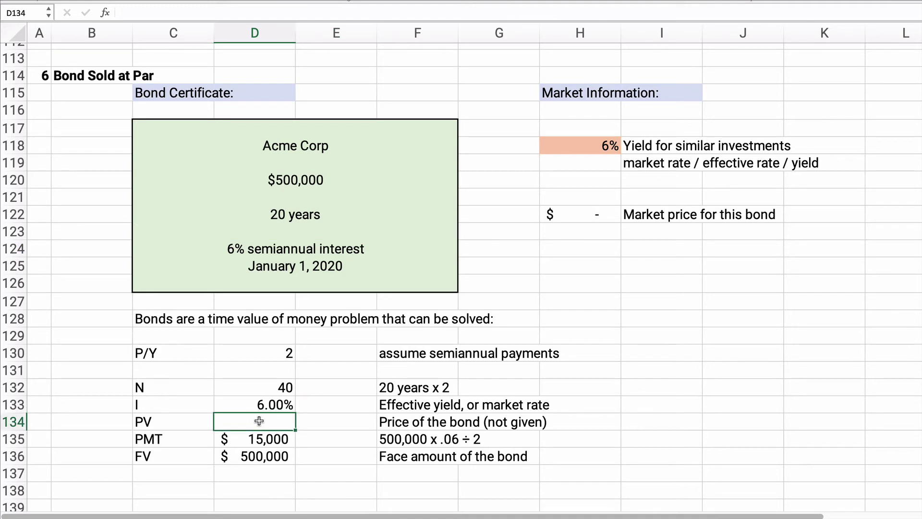
left_click(133, 16)
type("=pv(")
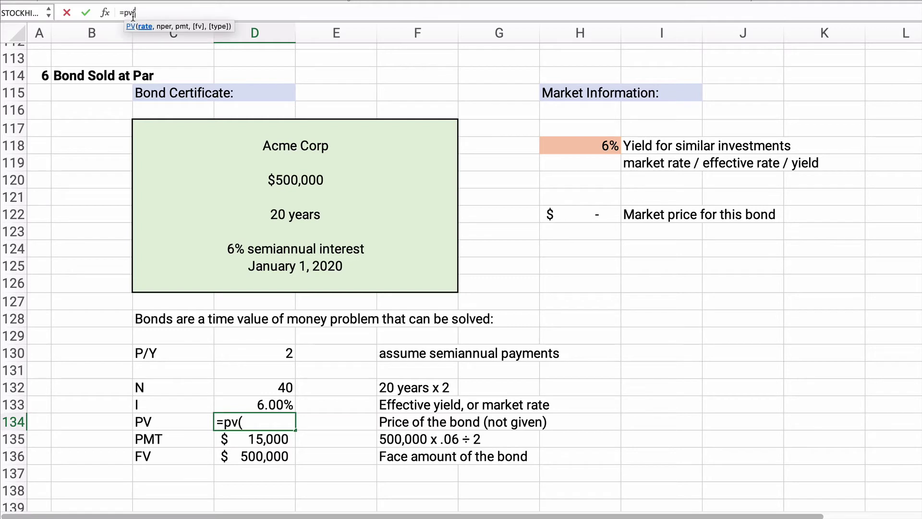
left_click(260, 404)
type("/")
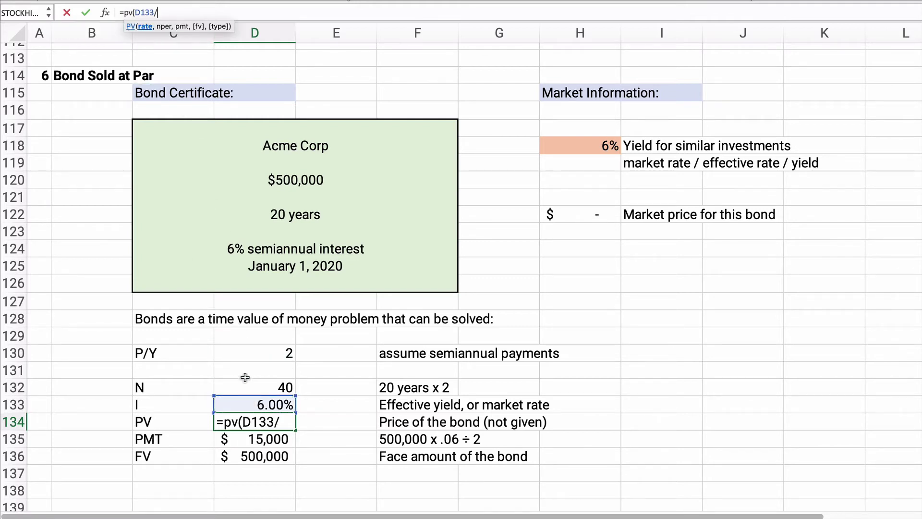
left_click(255, 355)
type(",")
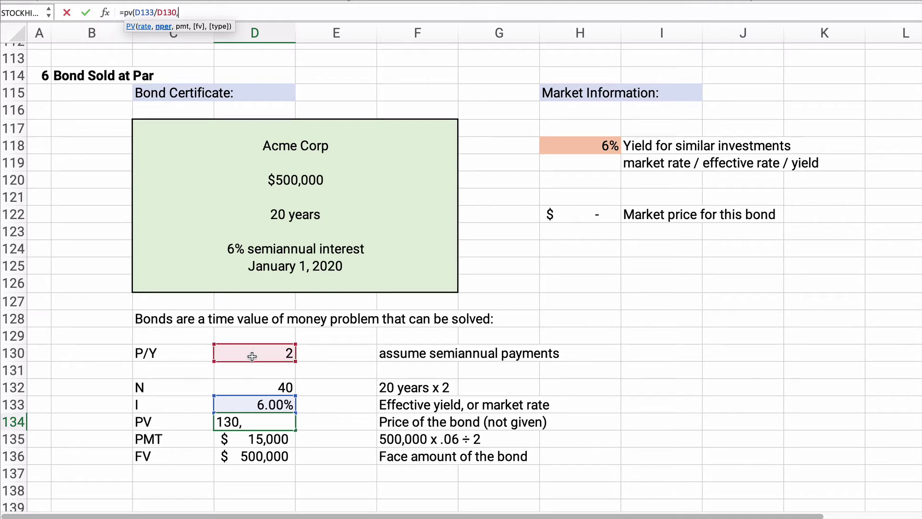
left_click(260, 388)
type(",")
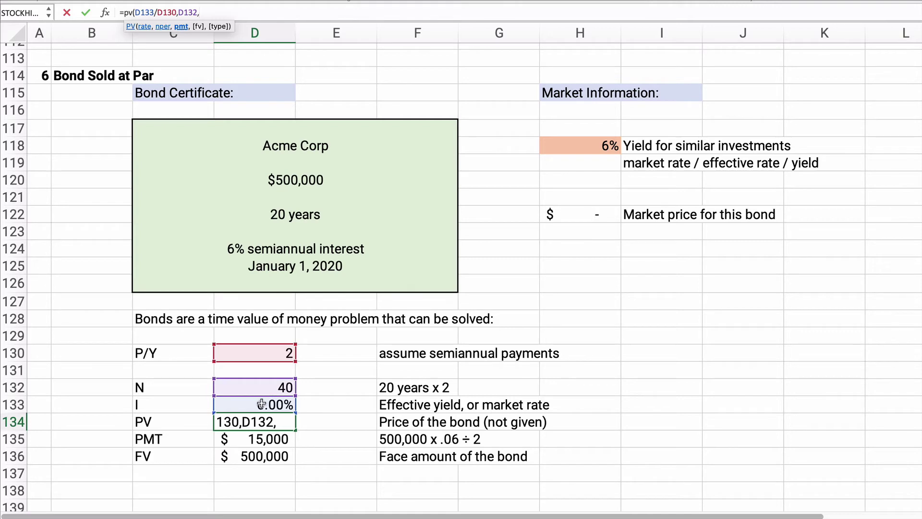
left_click(261, 438)
type(",")
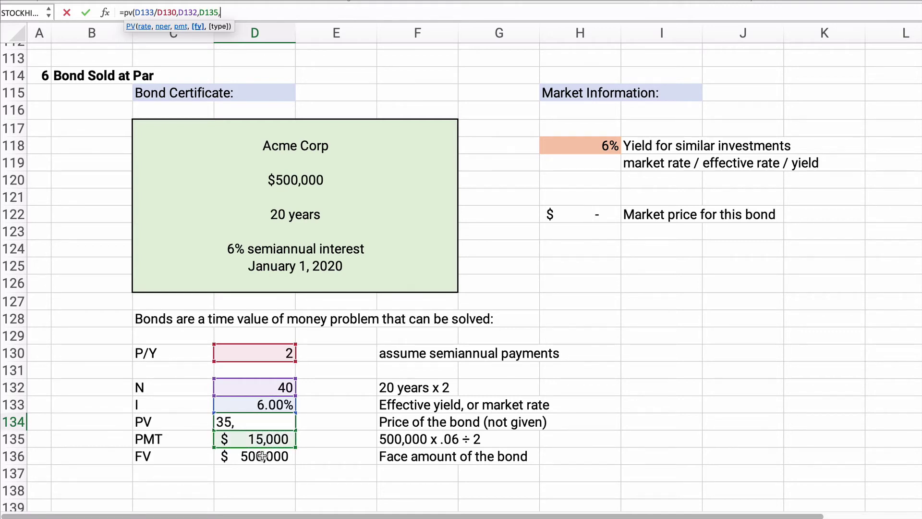
left_click(262, 457)
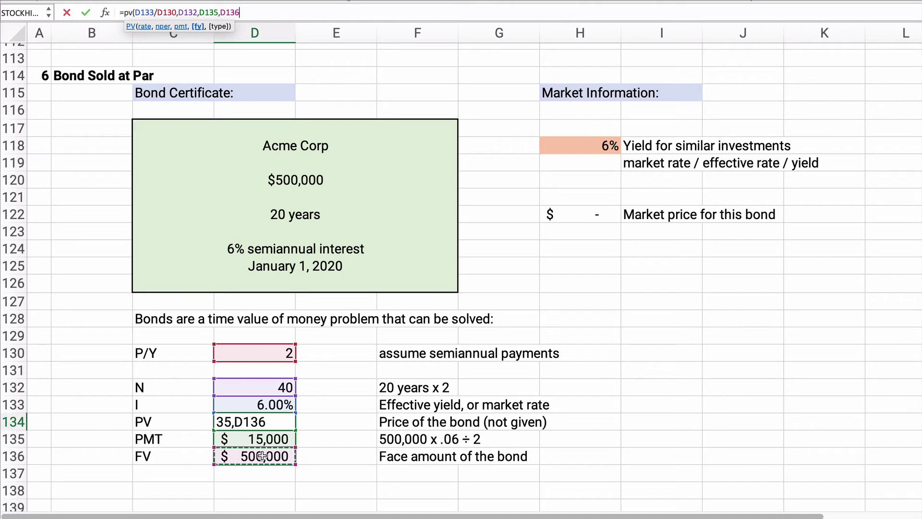
type(",")
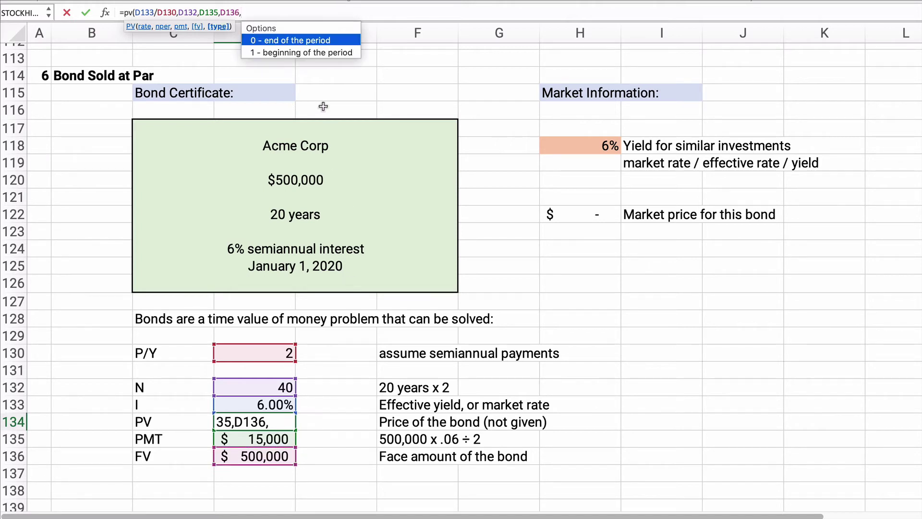
double_click(300, 42)
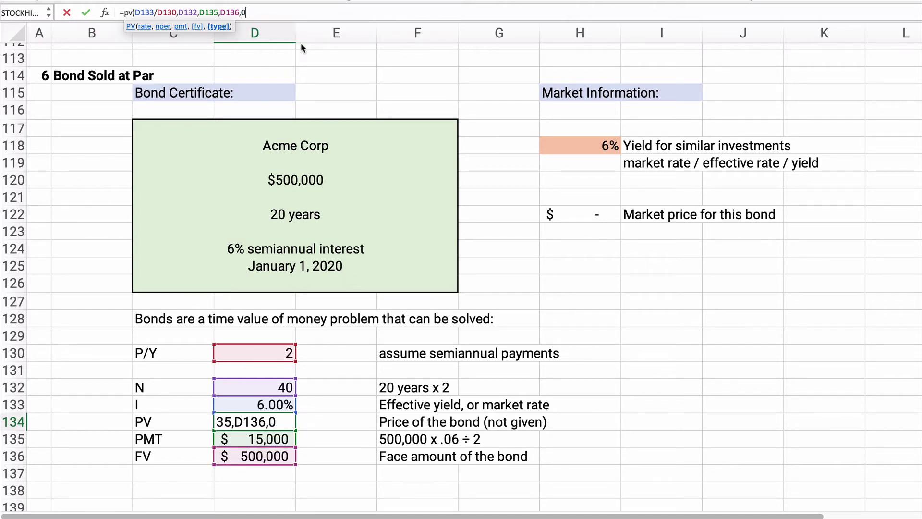
type(")")
key("Return")
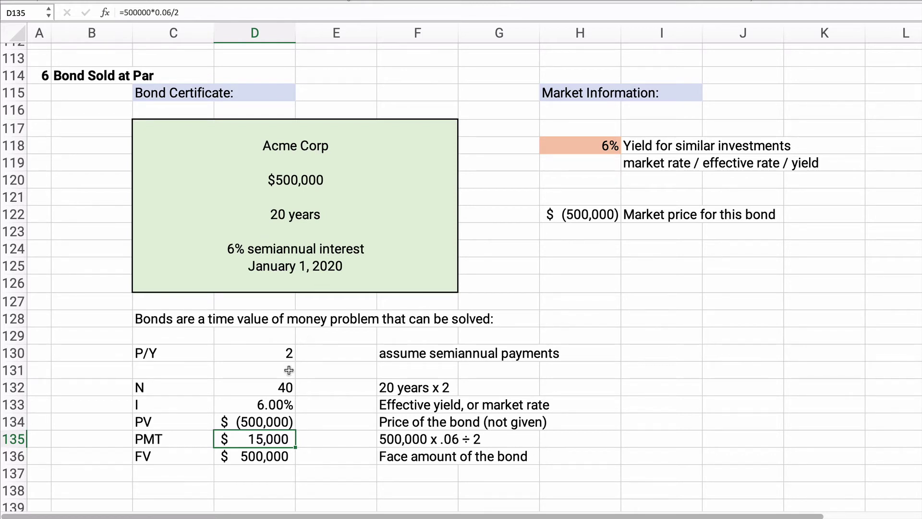
Step: Reverse the sign of the par bond's price in D134 with =-PV(D133/D130,D132,D135,D136,0) and highlight it with a light orange fill
left_click(258, 420)
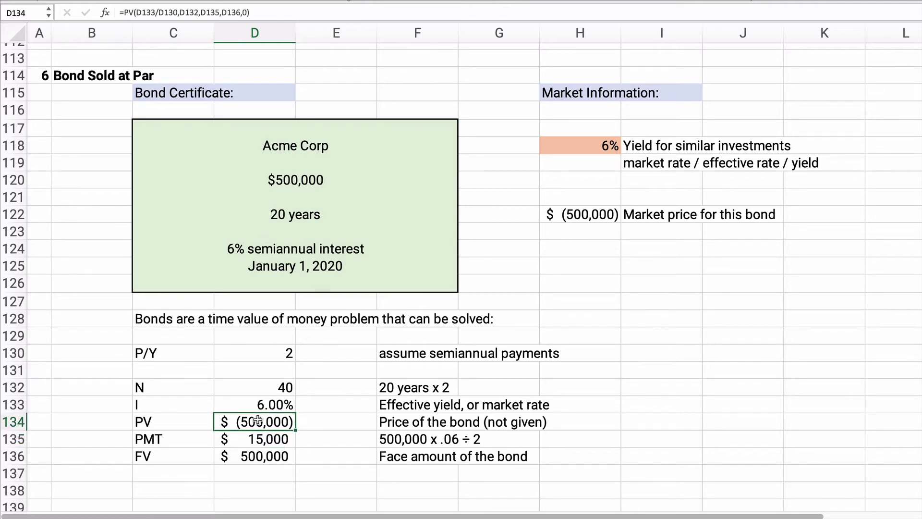
left_click(123, 12)
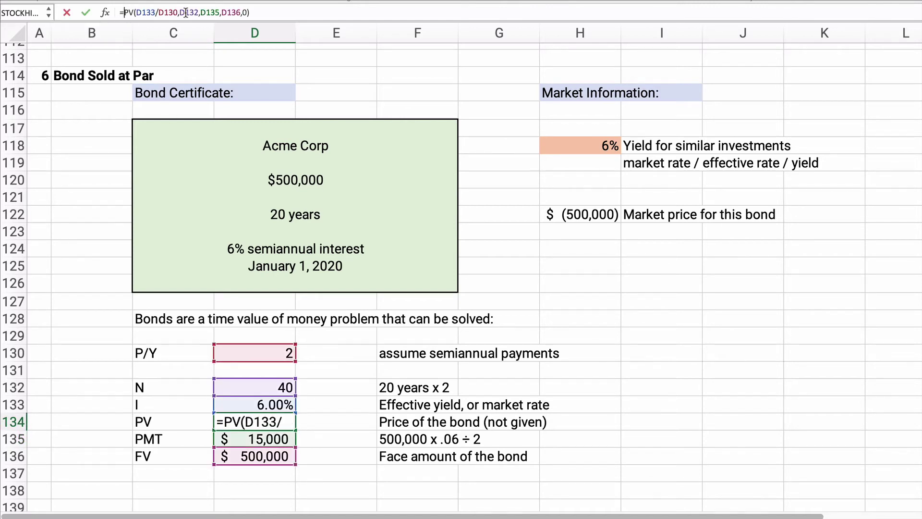
type("-")
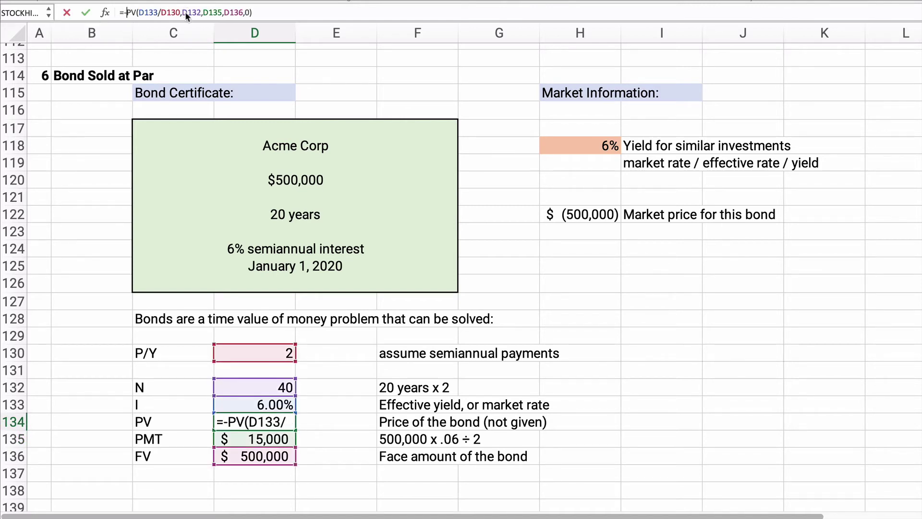
key("Return")
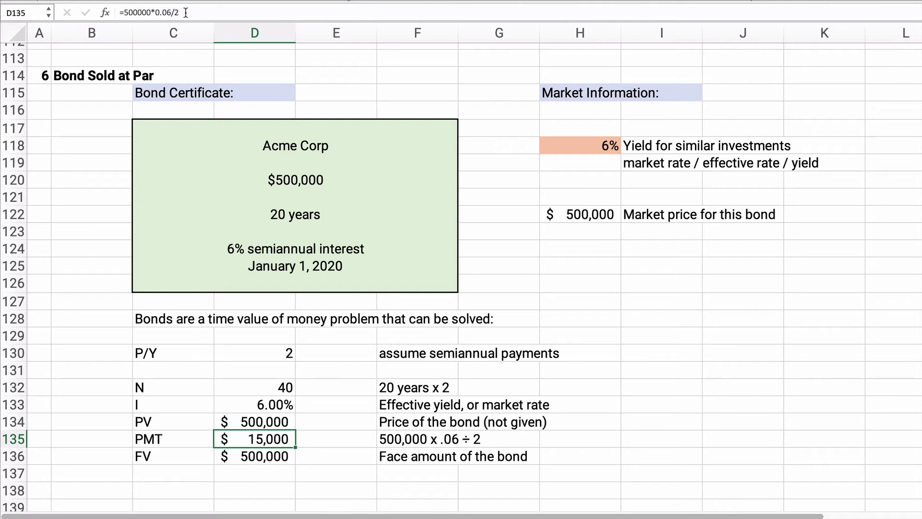
left_click(239, 421)
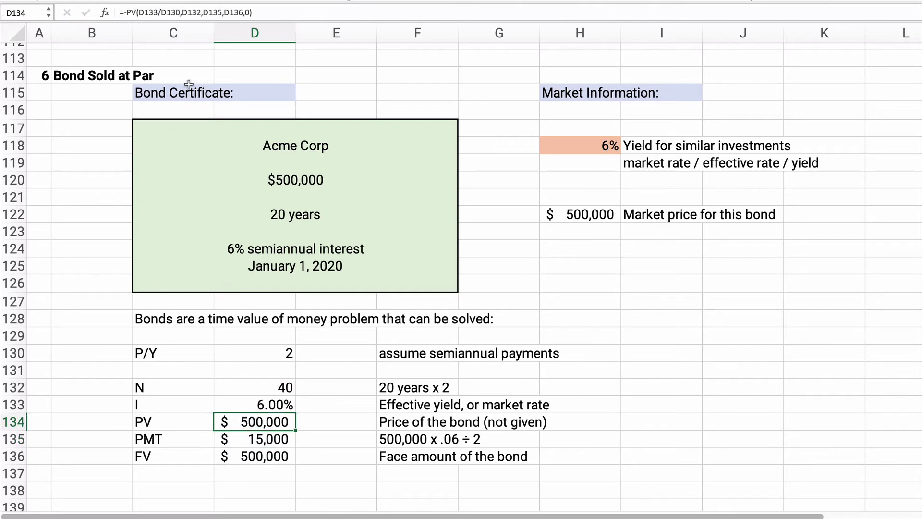
left_click(750, 389)
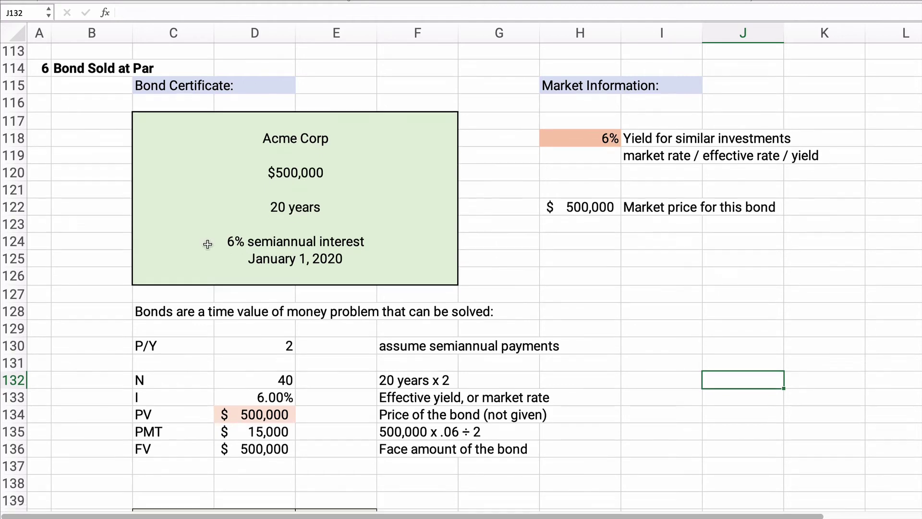
Step: Review the tables in rows 140 to 148 relating yield and coupon rate to discount, premium and par prices
scroll(144, 235, "down", 3)
scroll(143, 238, "down", 2)
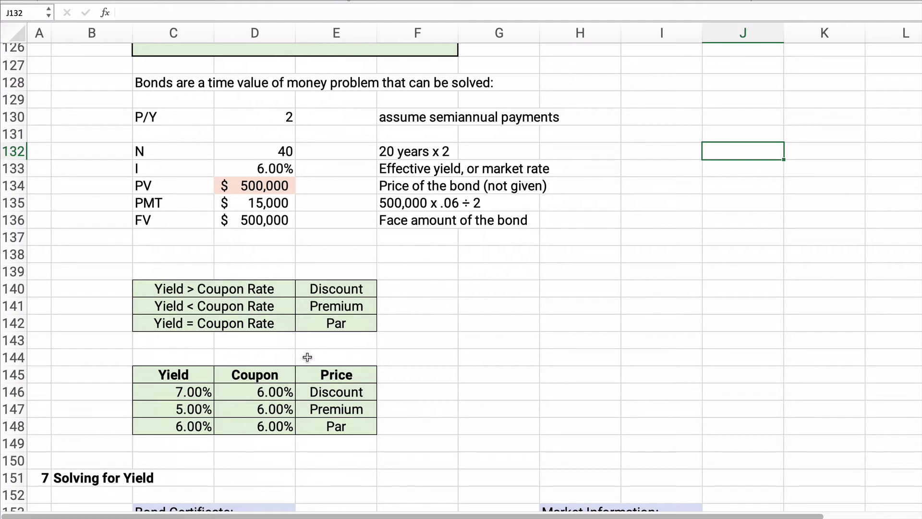
left_click(166, 390)
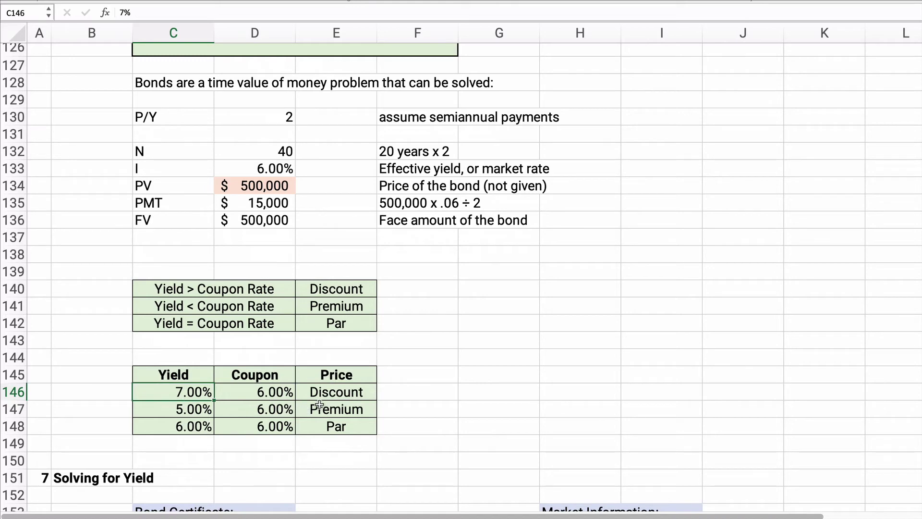
left_click(341, 395)
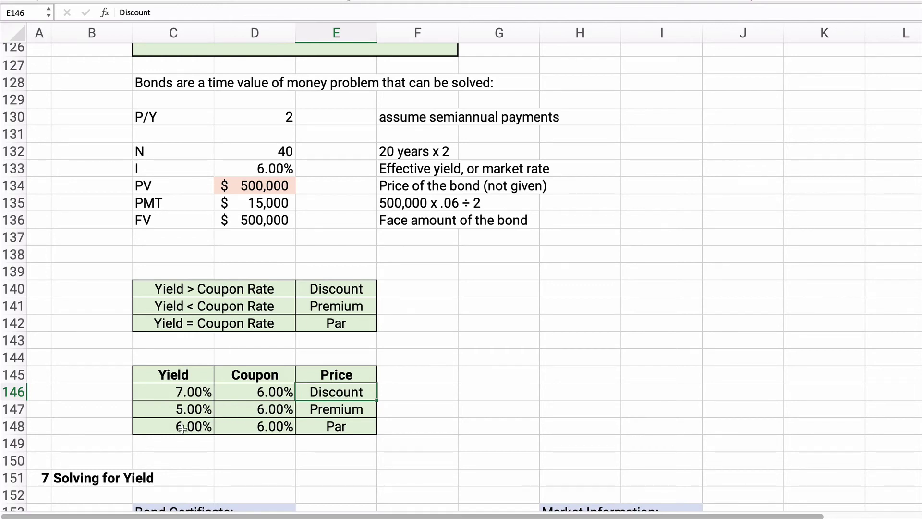
left_click(169, 411)
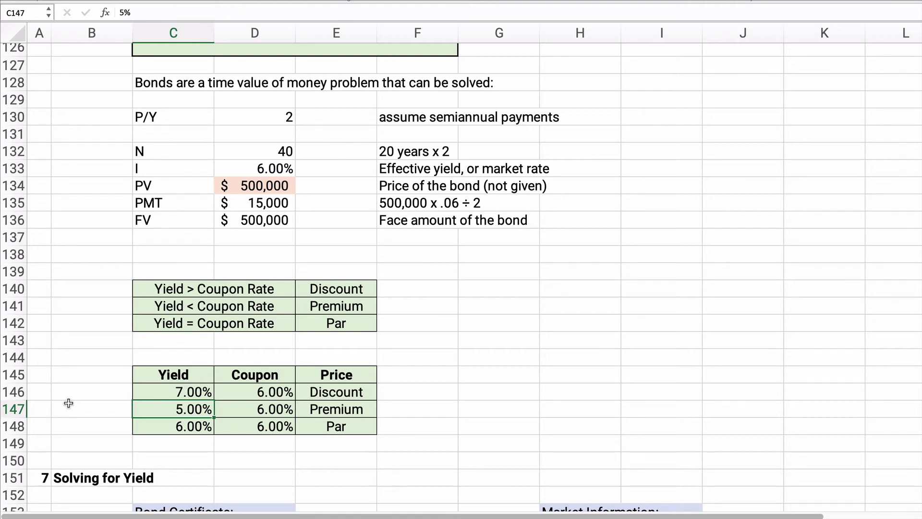
Step: Examine the Solving for Yield section, including its yield and market price cells and the bond inputs for each given price
scroll(64, 402, "down", 5)
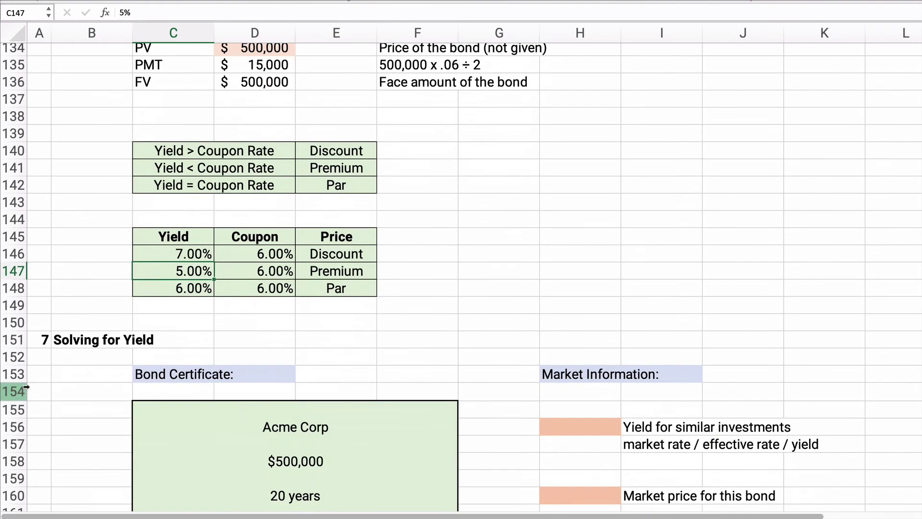
scroll(27, 387, "down", 1)
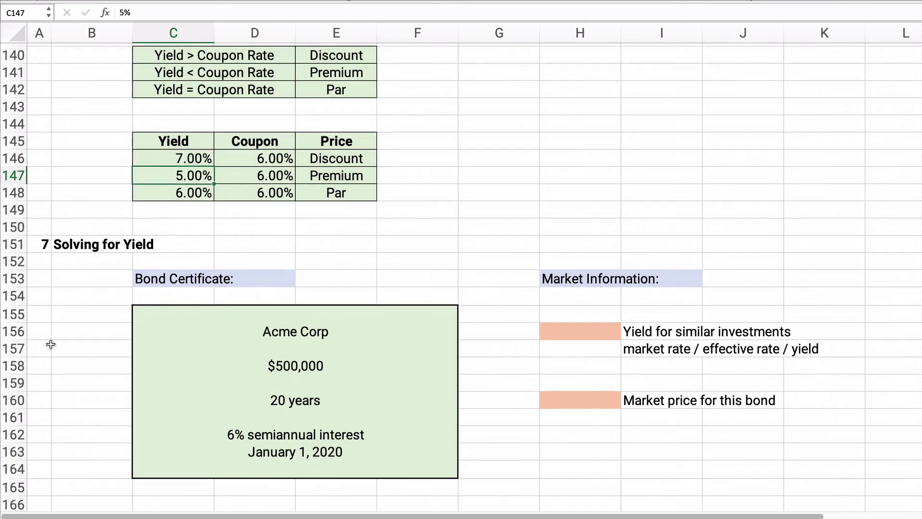
scroll(51, 344, "down", 5)
scroll(51, 344, "down", 6)
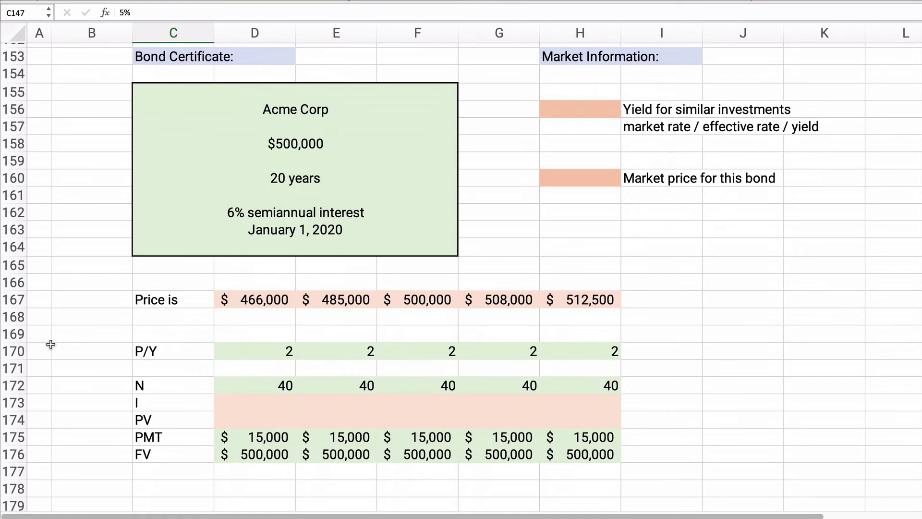
left_click(587, 178)
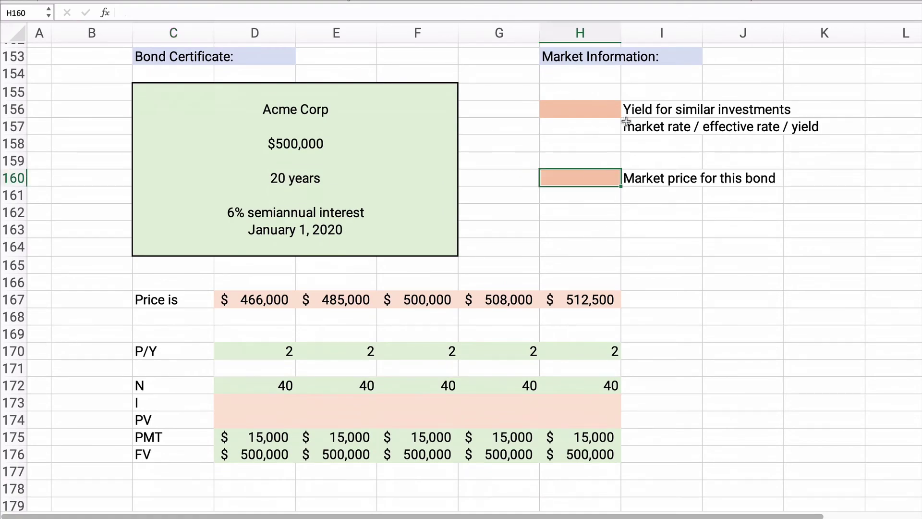
left_click(595, 105)
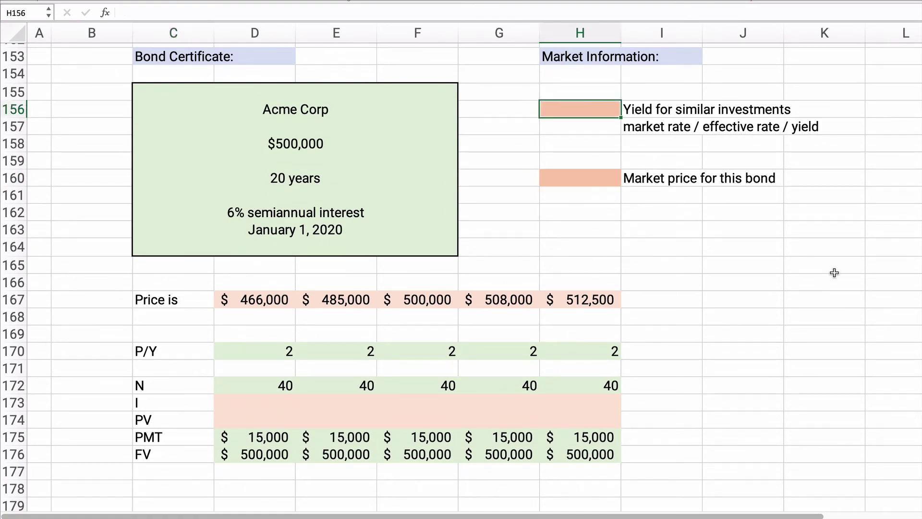
scroll(438, 395, "down", 1)
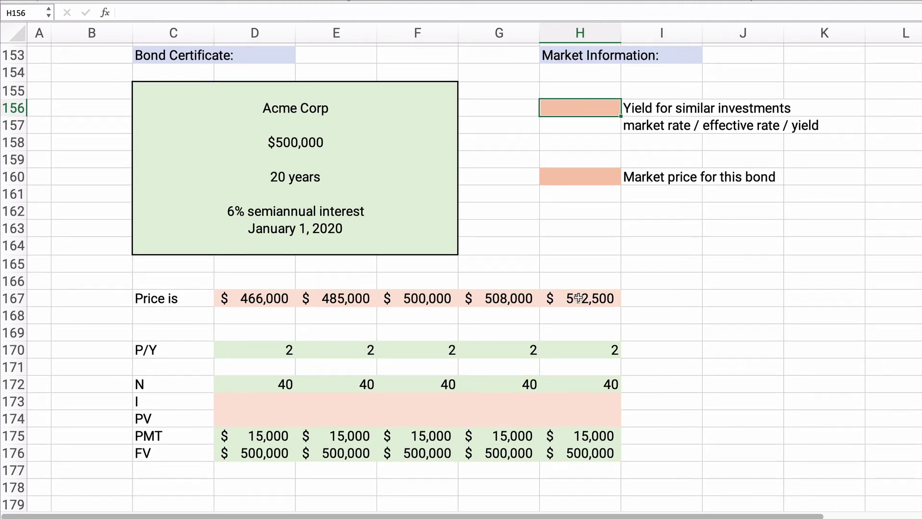
Step: Link the first bond's PV in D174 to its price with the formula =D167
left_click(264, 298)
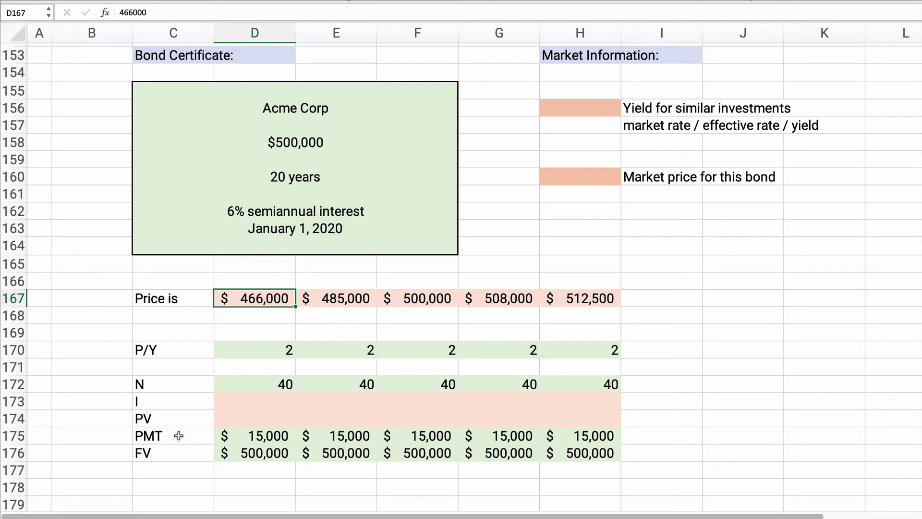
left_click(251, 419)
type("=")
left_click(262, 301)
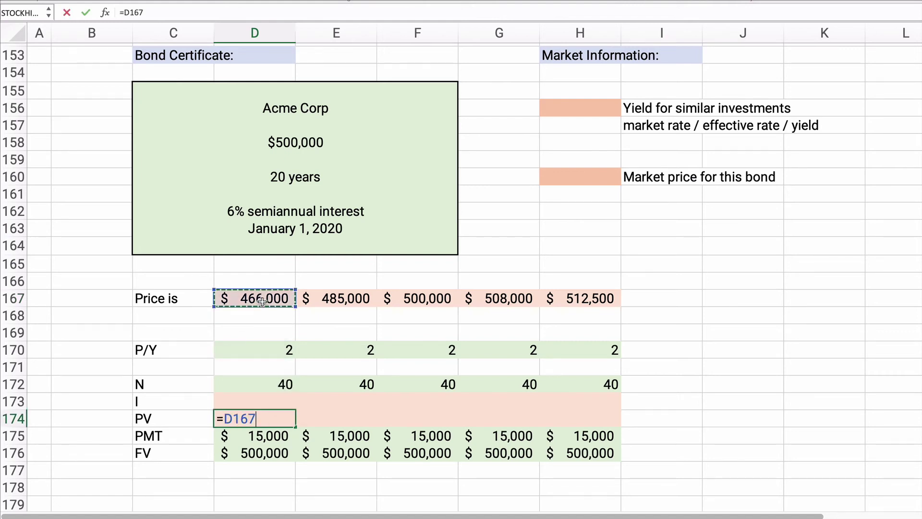
key("Return")
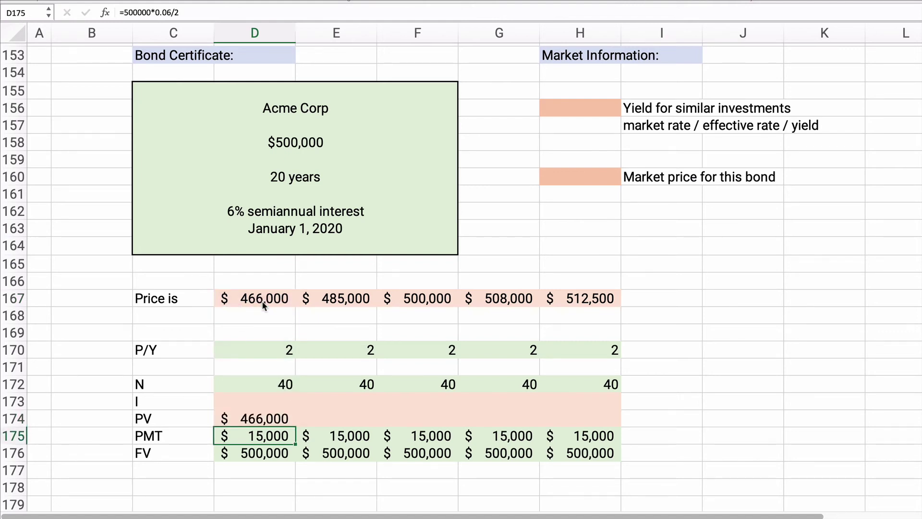
left_click(263, 419)
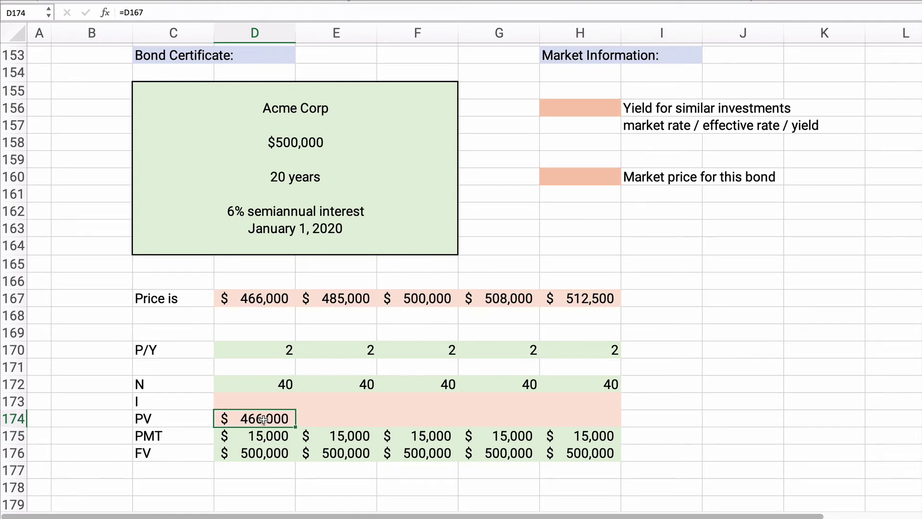
Step: Calculate the first bond's rate per period in D173 with the formula =RATE(D172,D175,-D174,D176,0)
left_click(258, 405)
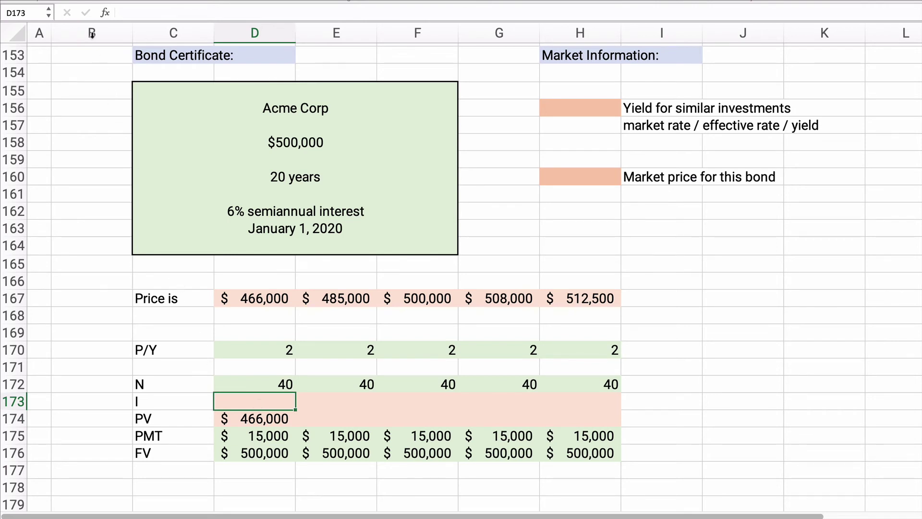
type("=")
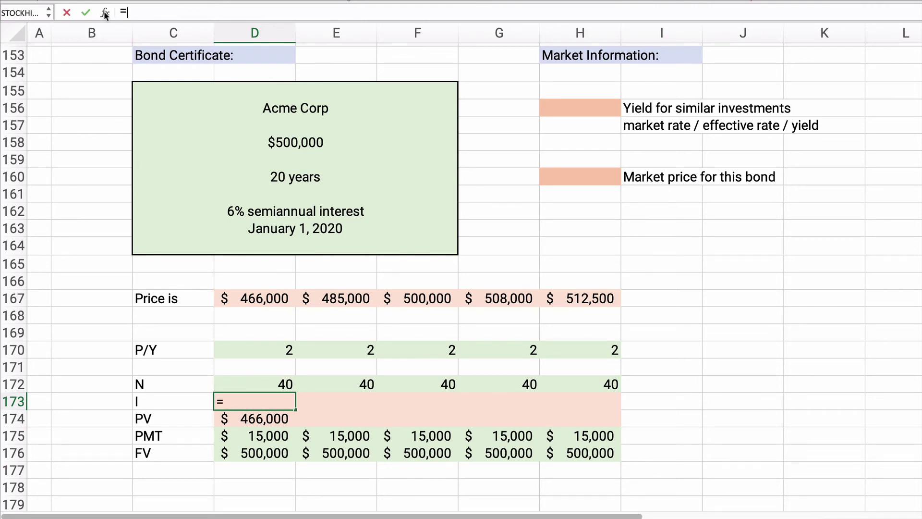
type("rate")
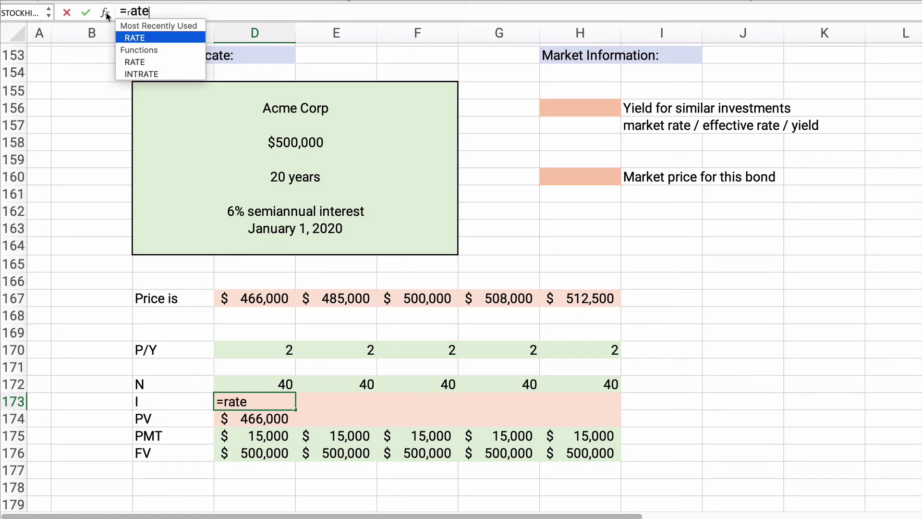
double_click(145, 38)
left_click(252, 386)
left_click(253, 385)
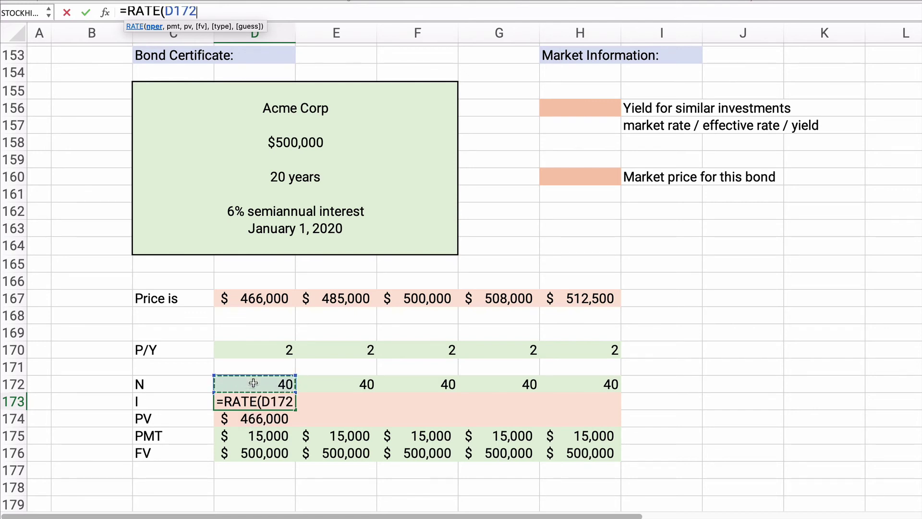
type(",")
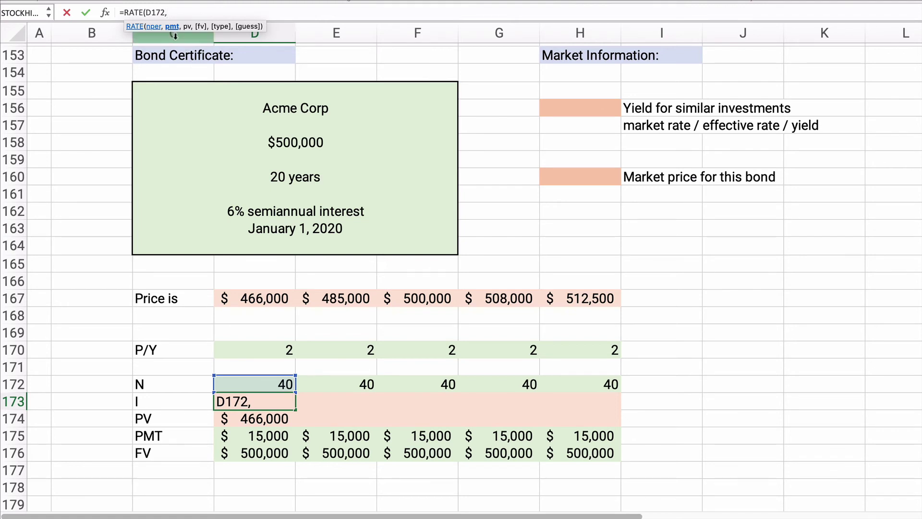
left_click(272, 436)
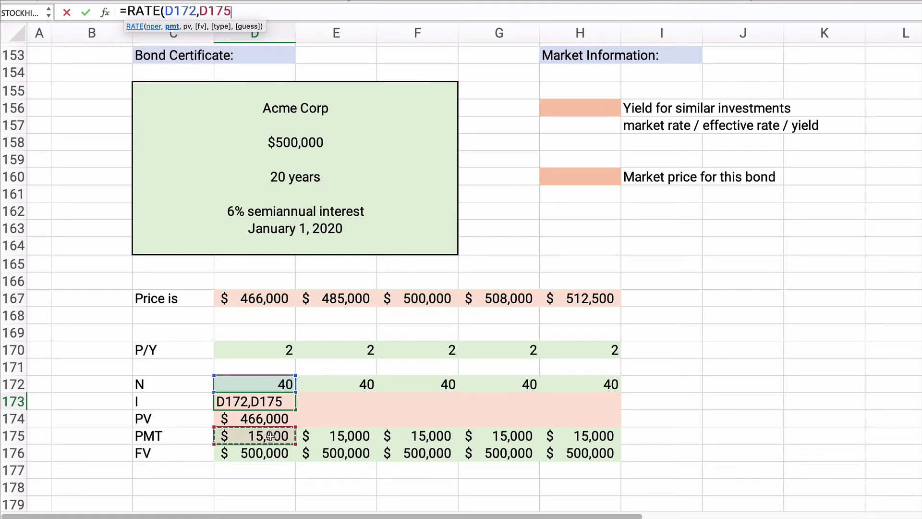
type(",")
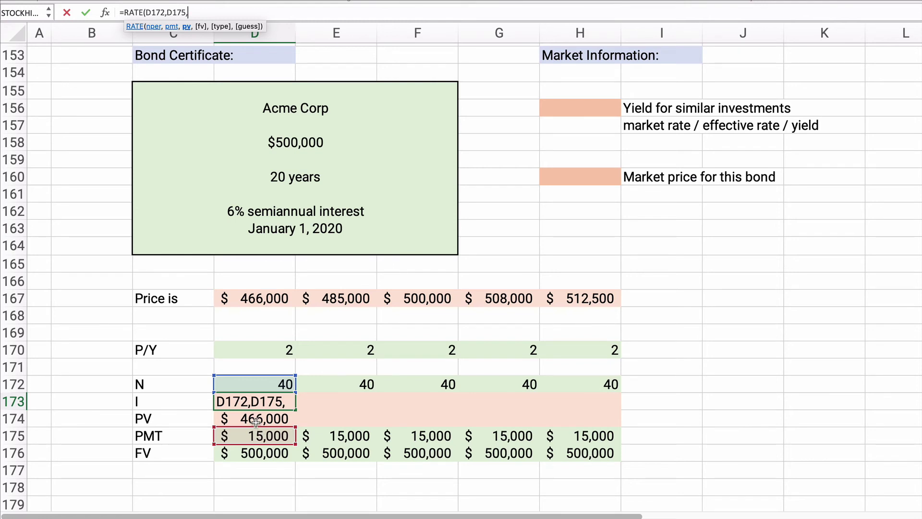
type("-")
left_click(253, 419)
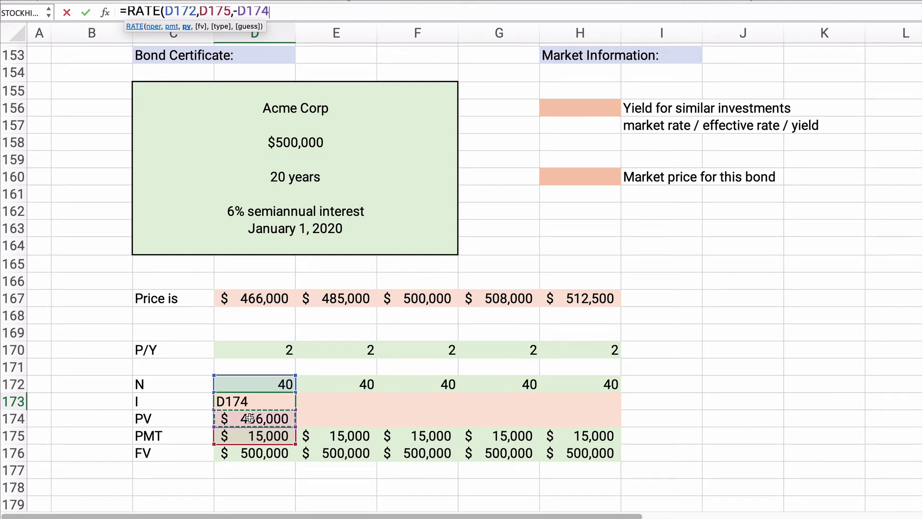
type(",")
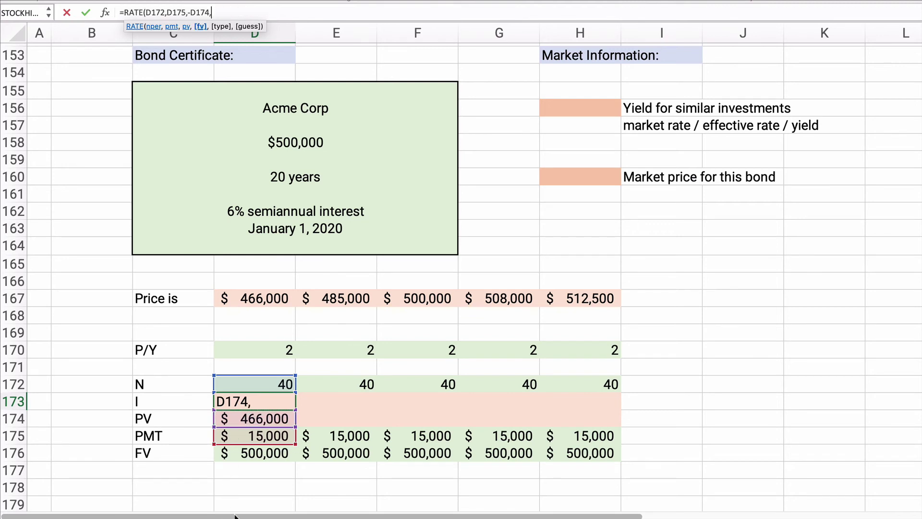
left_click(249, 454)
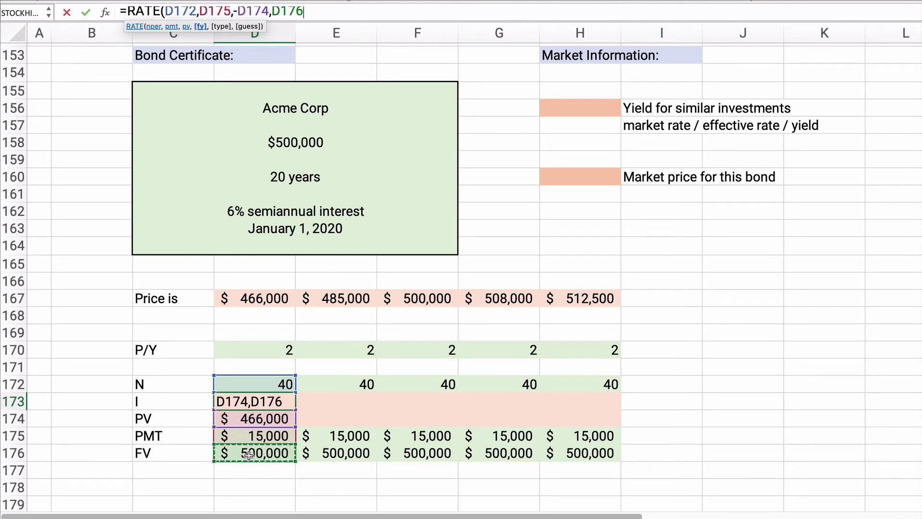
type(",")
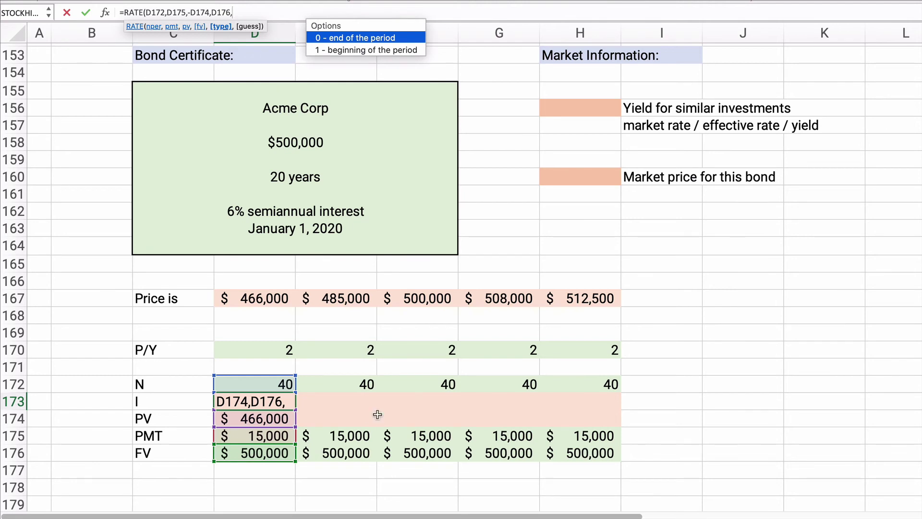
double_click(351, 41)
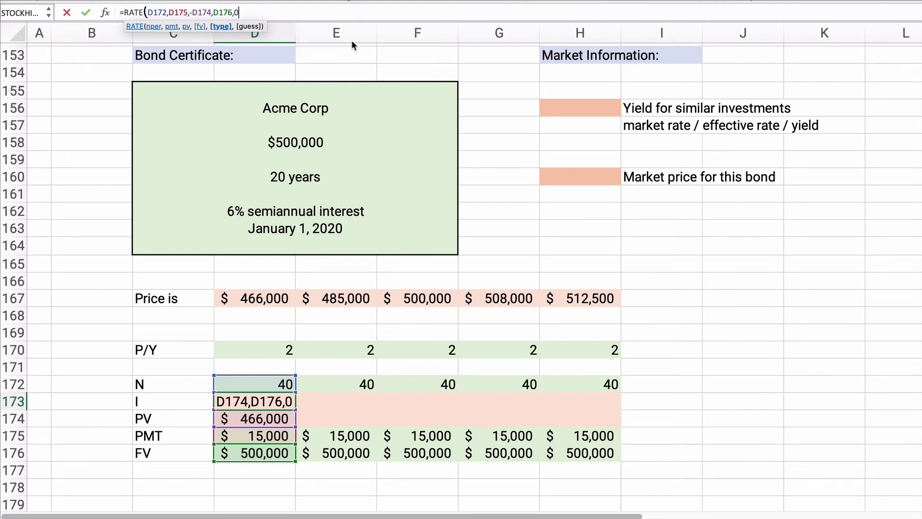
type(",")
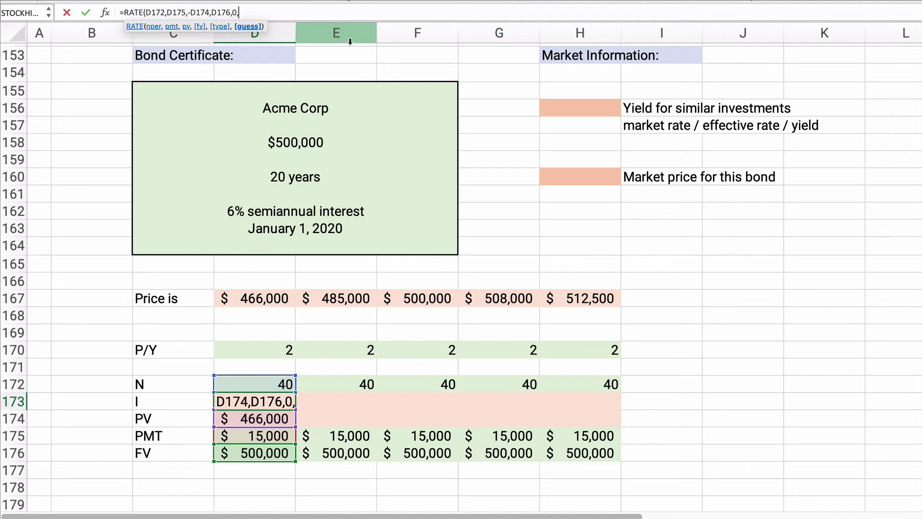
key("BackSpace")
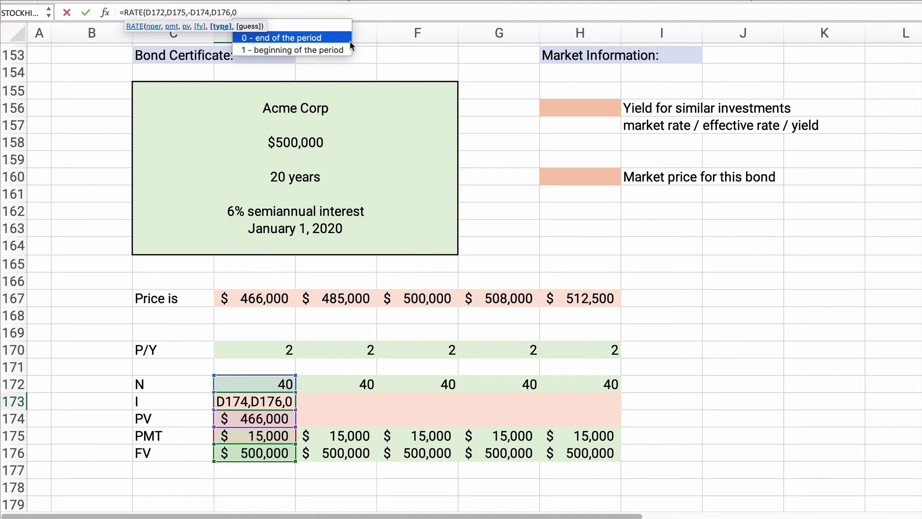
type(")")
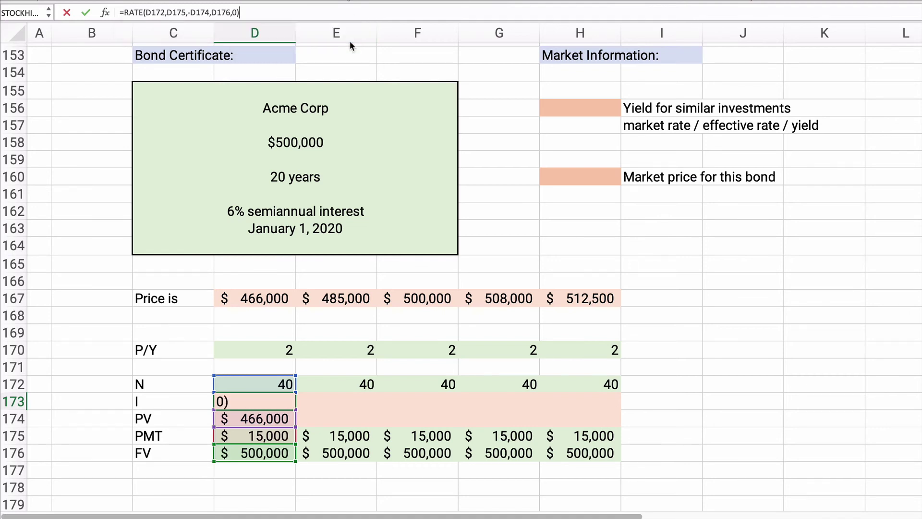
key("Return")
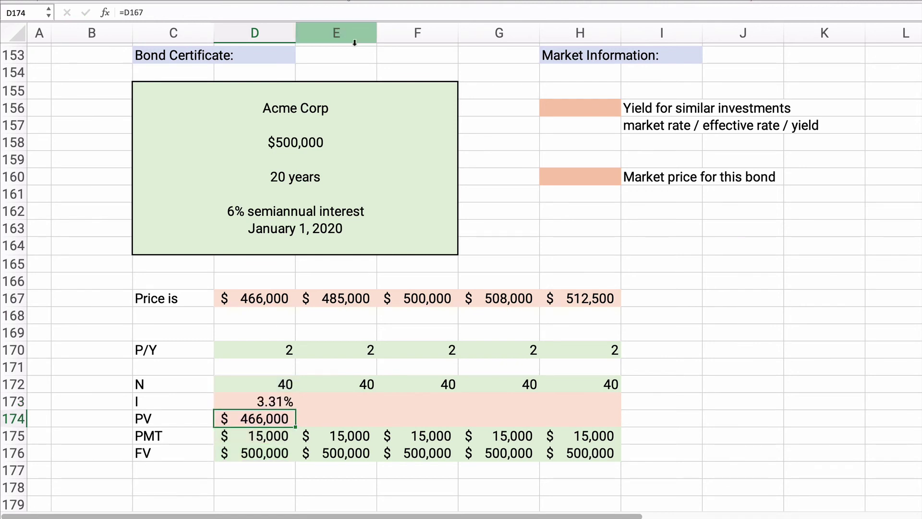
Step: Annualize the yield in D173 by multiplying by payments per year: =RATE(D172,D175,-D174,D176,0)*D170
left_click(262, 400)
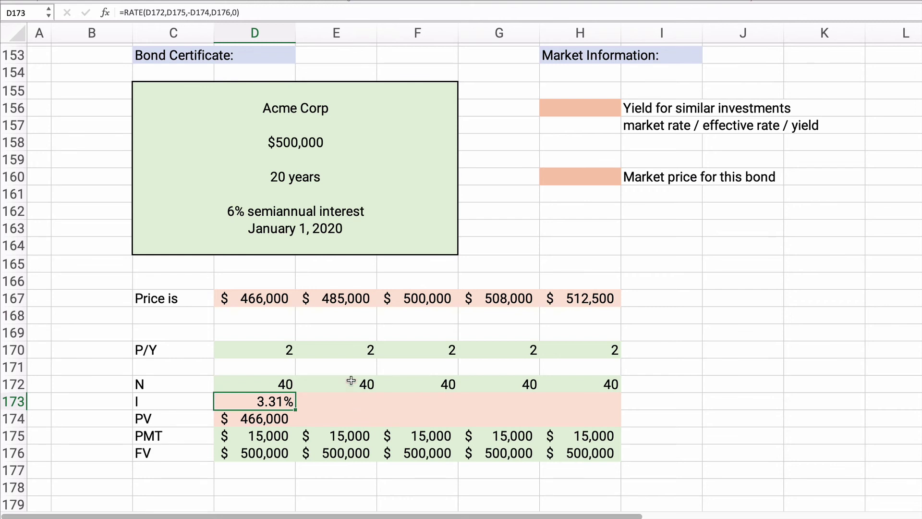
left_click(266, 15)
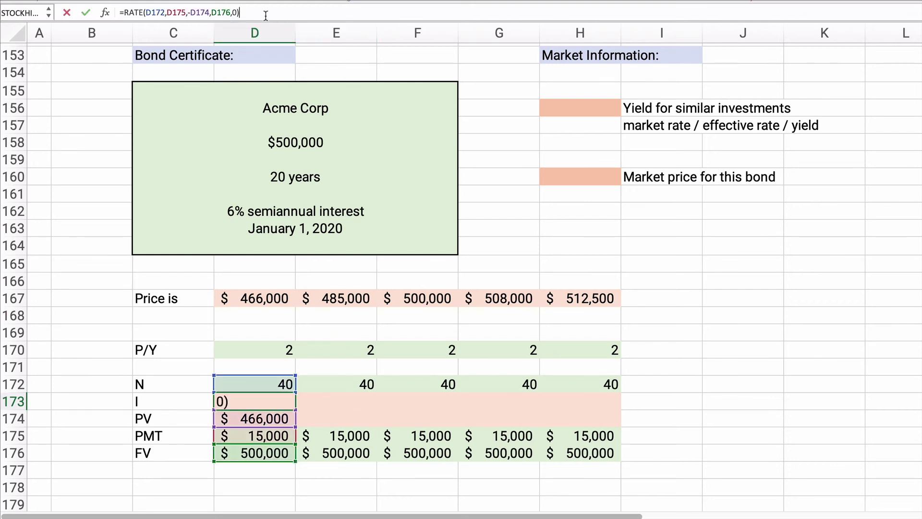
type("*")
left_click(279, 347)
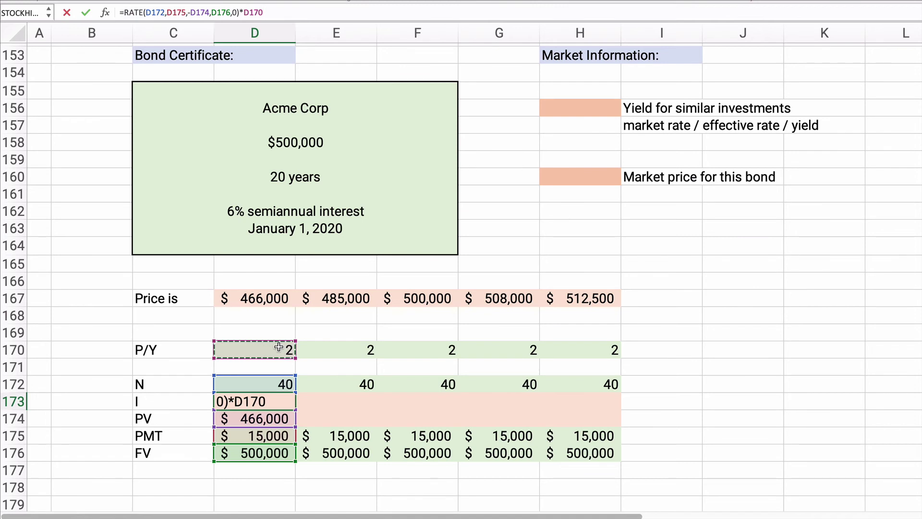
key("Return")
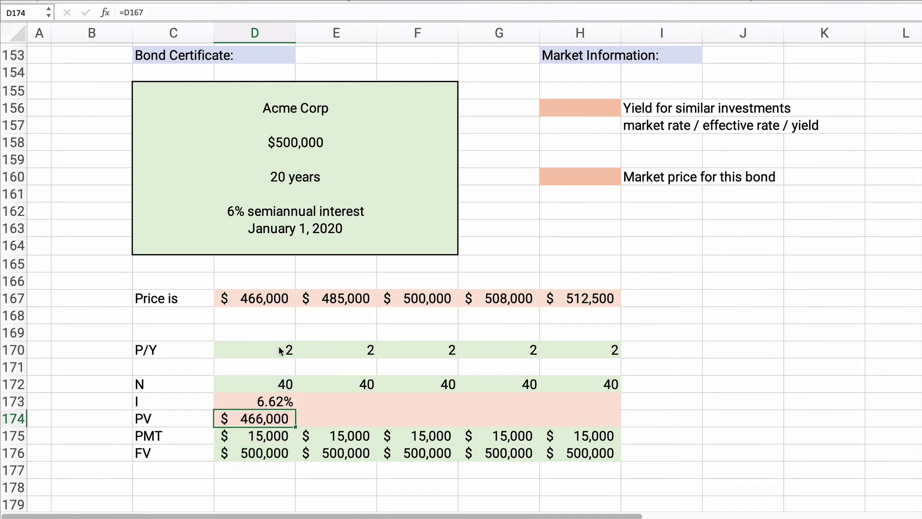
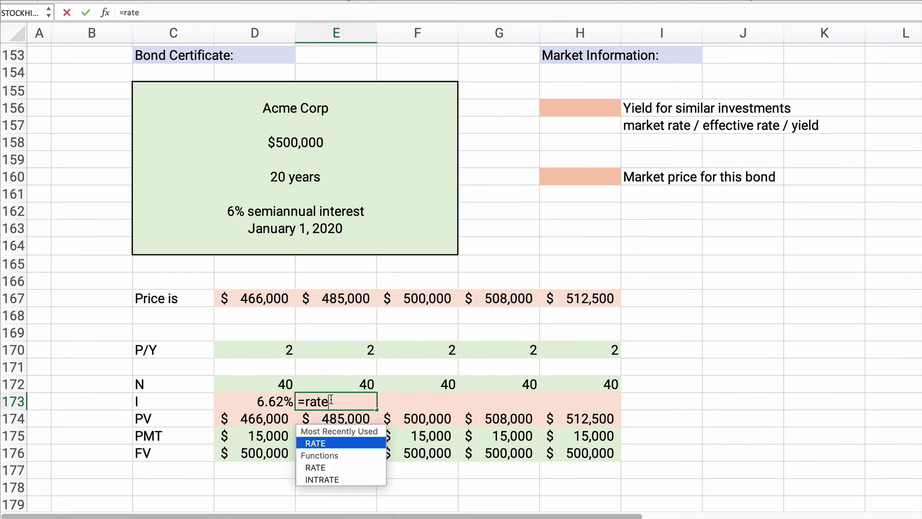
Step: Calculate the second bond's rate per period in E173 with a 4% guess: =RATE(E172,E175,-E174,E176,0,.04)
type("(")
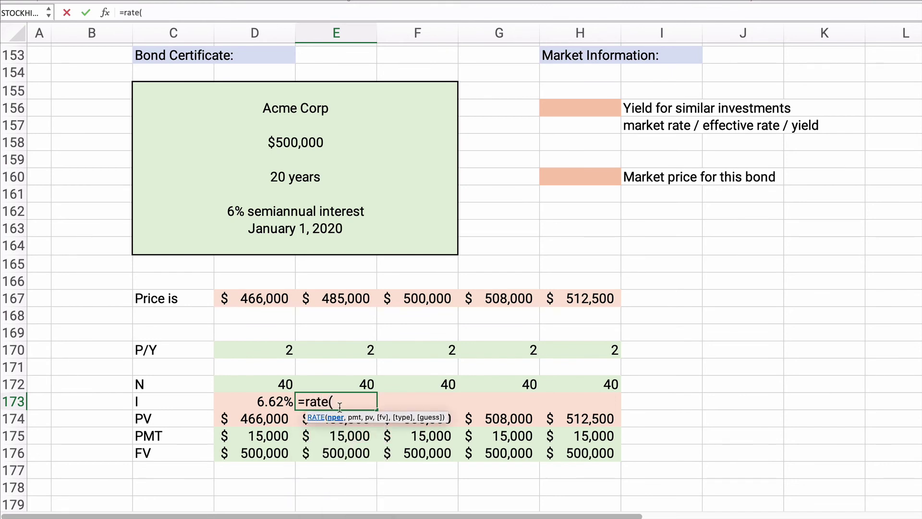
left_click(354, 383)
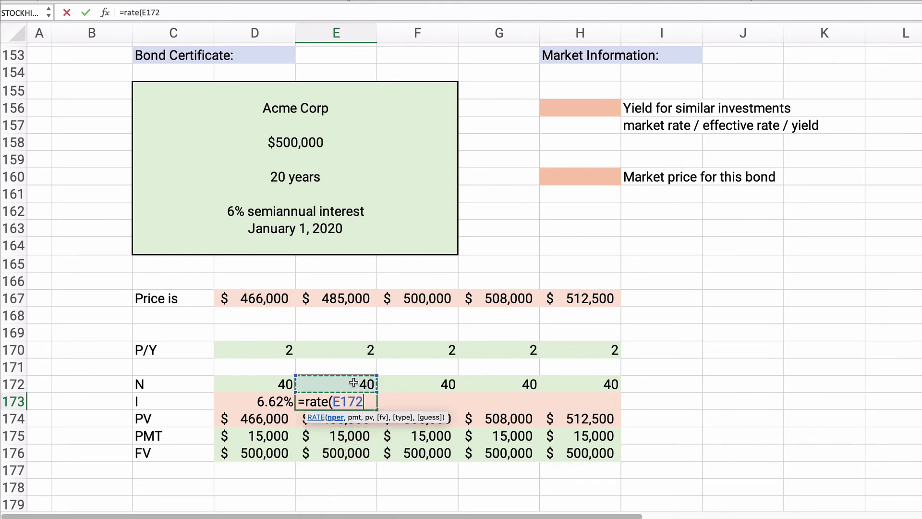
type(",")
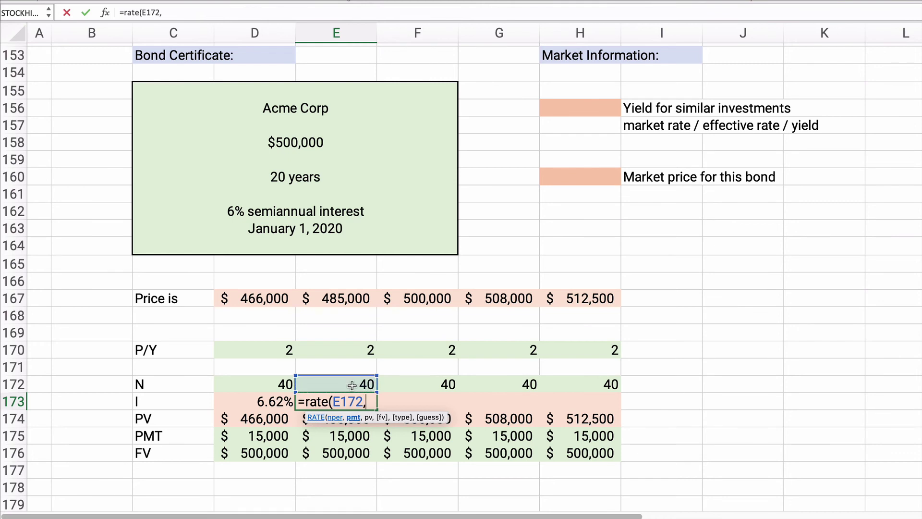
left_click(337, 435)
type(",")
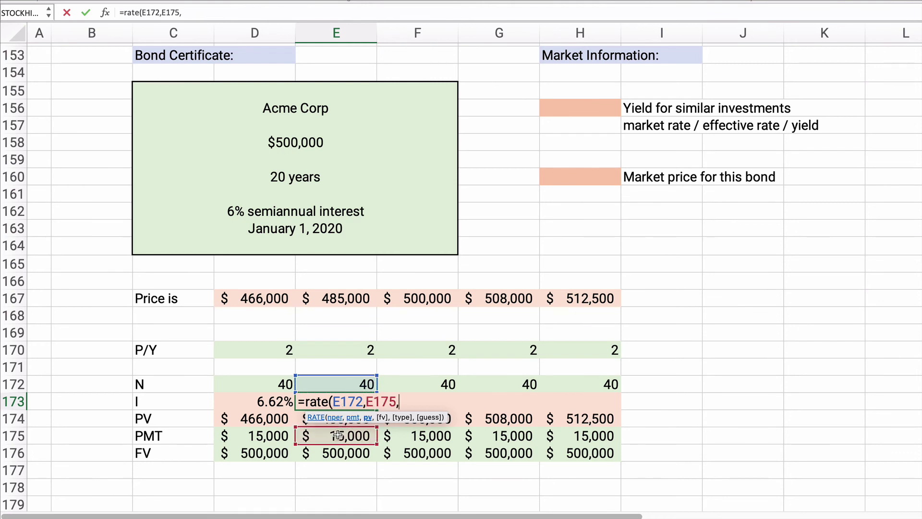
type("-")
left_click(298, 421)
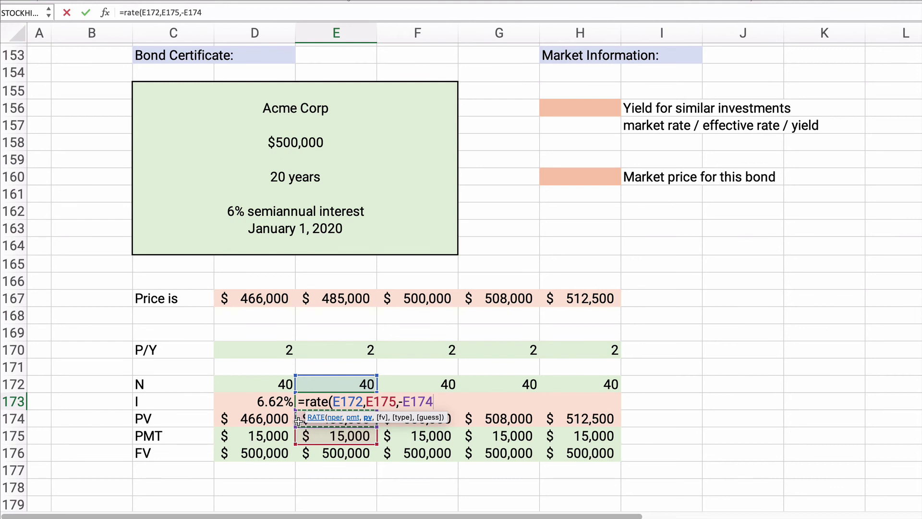
type(",")
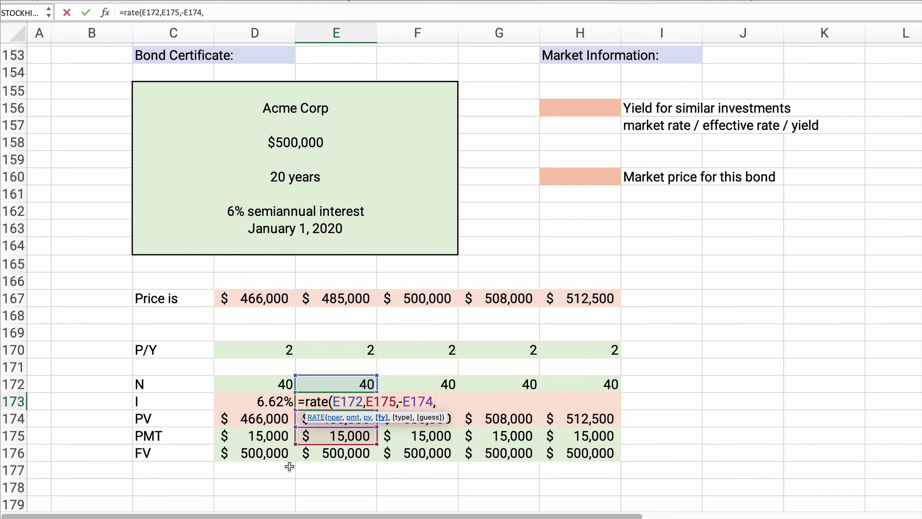
left_click(331, 458)
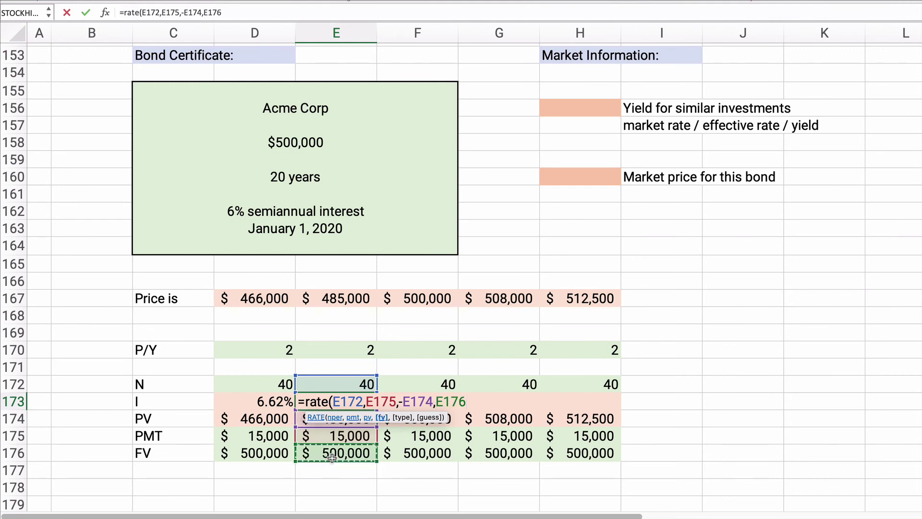
type(",")
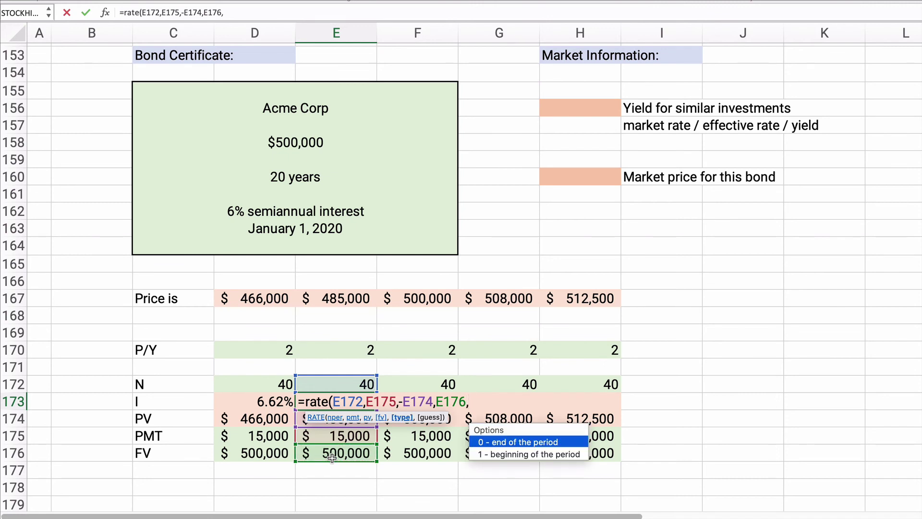
double_click(512, 443)
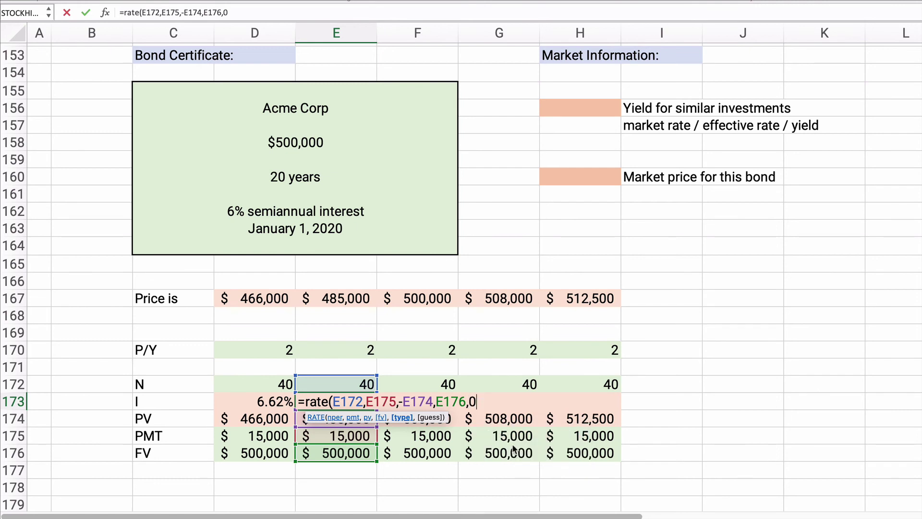
type(",.04")
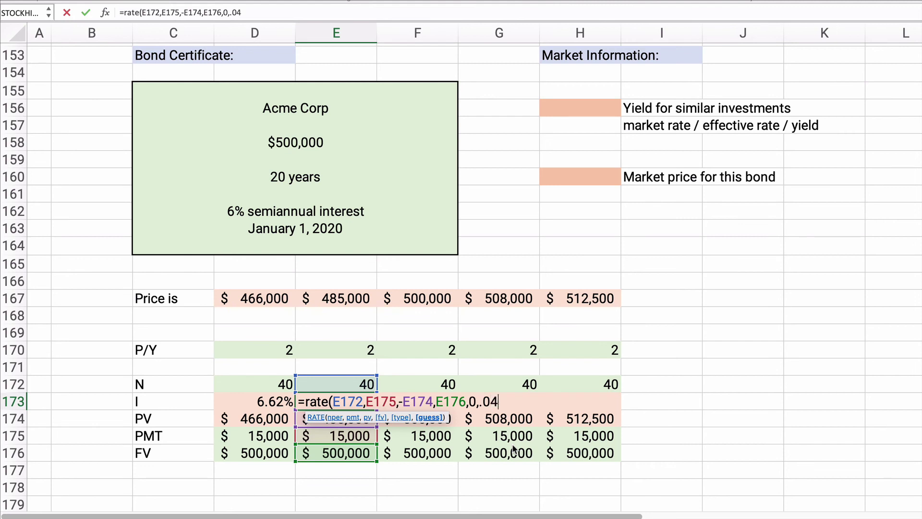
type(")")
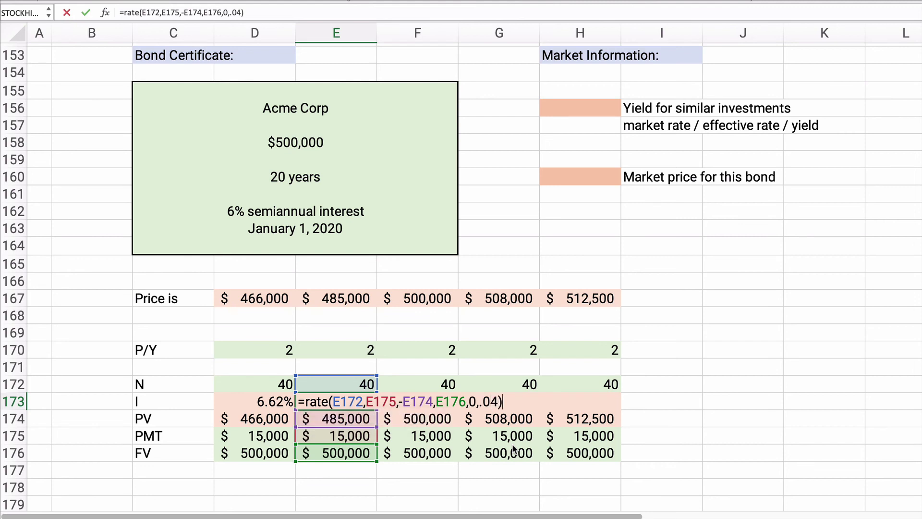
key("Return")
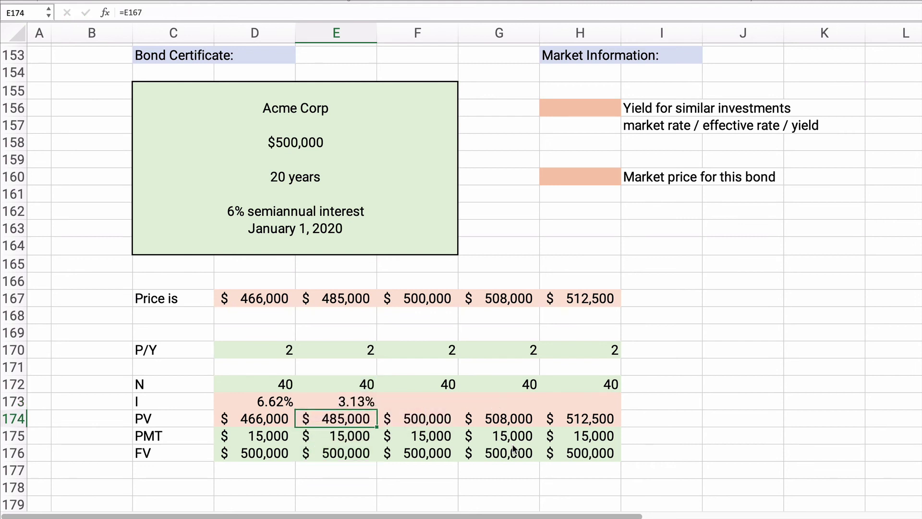
Step: Annualize the yield in E173 by multiplying by payments per year: =RATE(E172,E175,-E174,E176,0,0.04)*E170
left_click(356, 403)
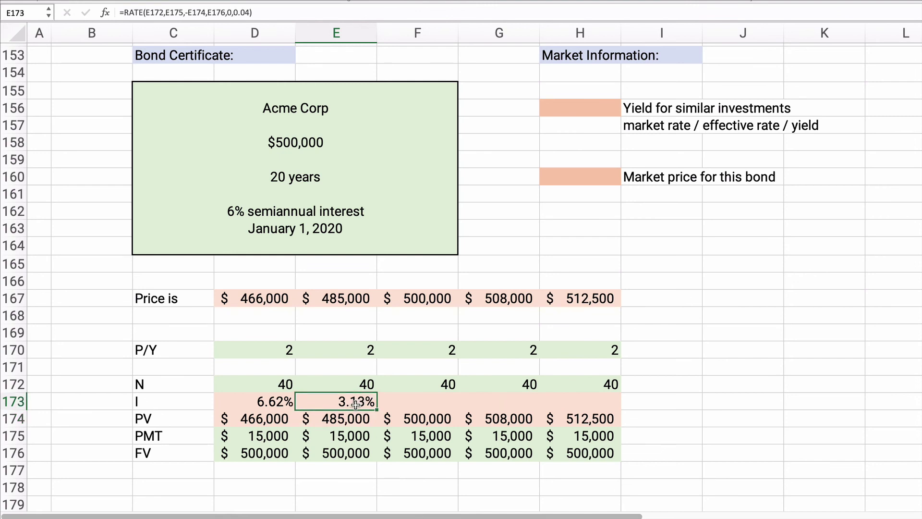
left_click(271, 14)
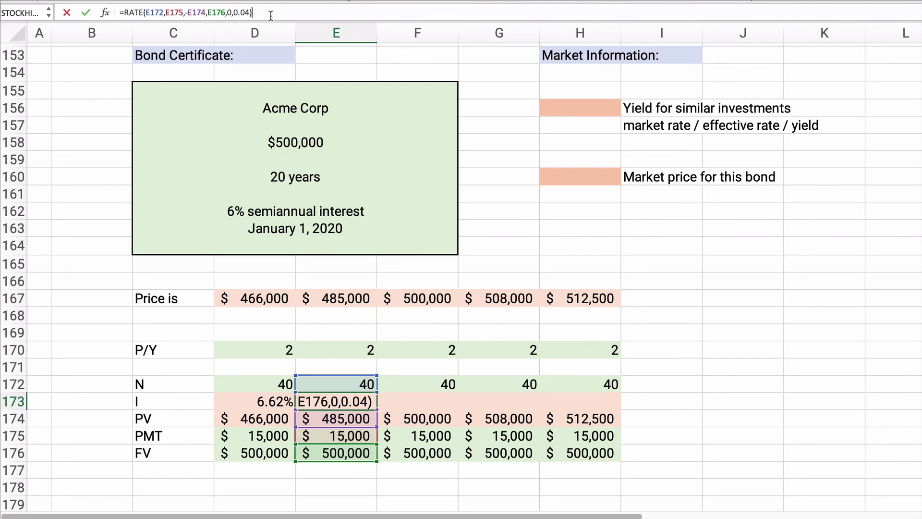
type("*")
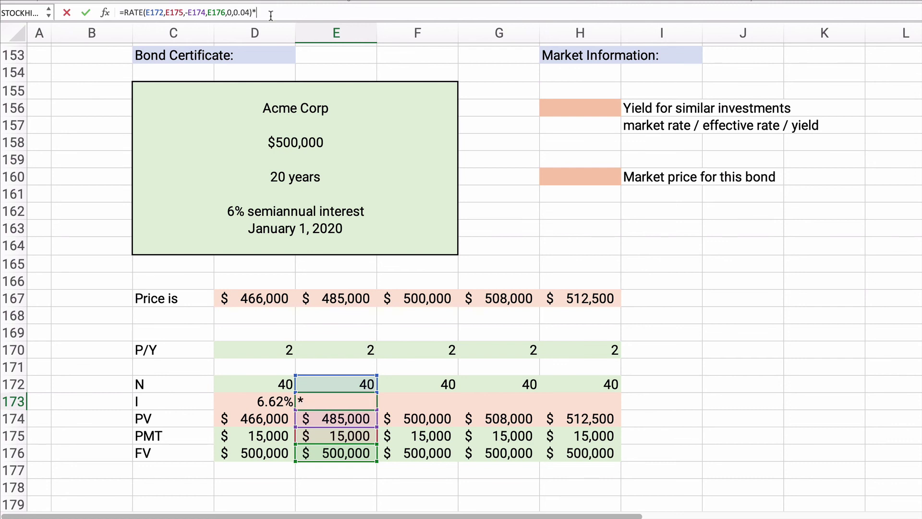
left_click(339, 350)
key("Return")
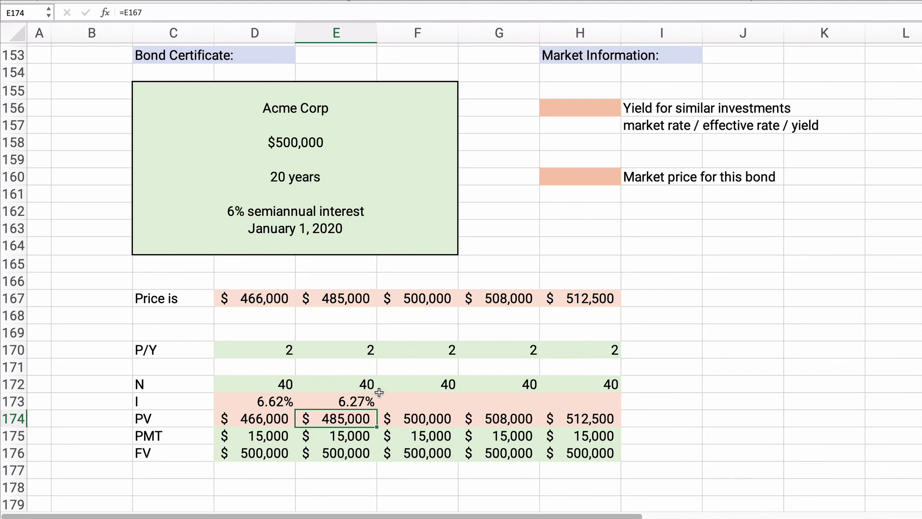
Step: Copy the annualized yield formula from E173 across to the remaining bonds in F173:H173
left_click(369, 406)
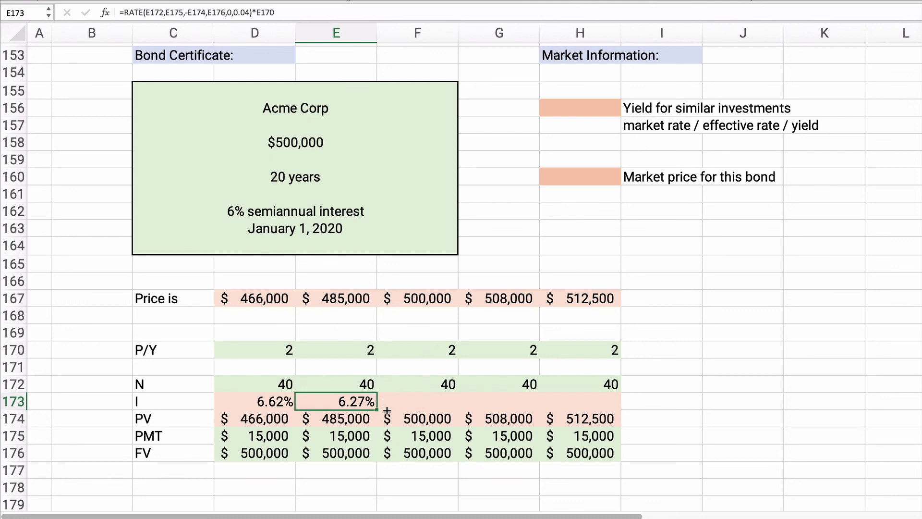
left_click_drag(387, 411, 434, 407)
left_click(414, 400)
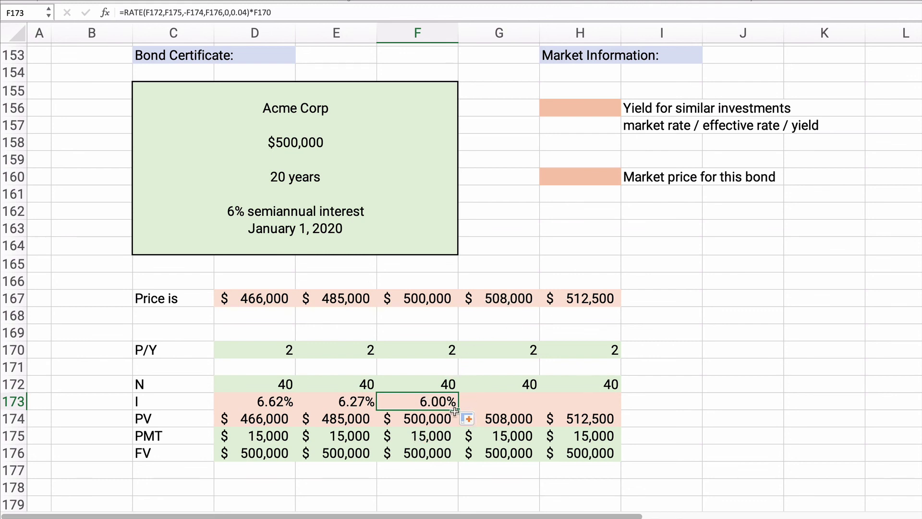
left_click_drag(459, 407, 590, 404)
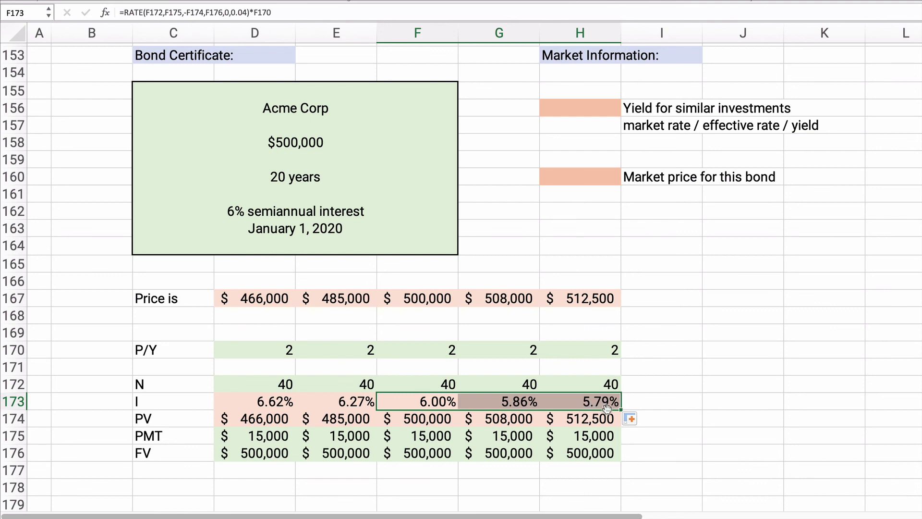
Step: Try a price of 550000 for the last bond in H167, and undo that price change
left_click(581, 304)
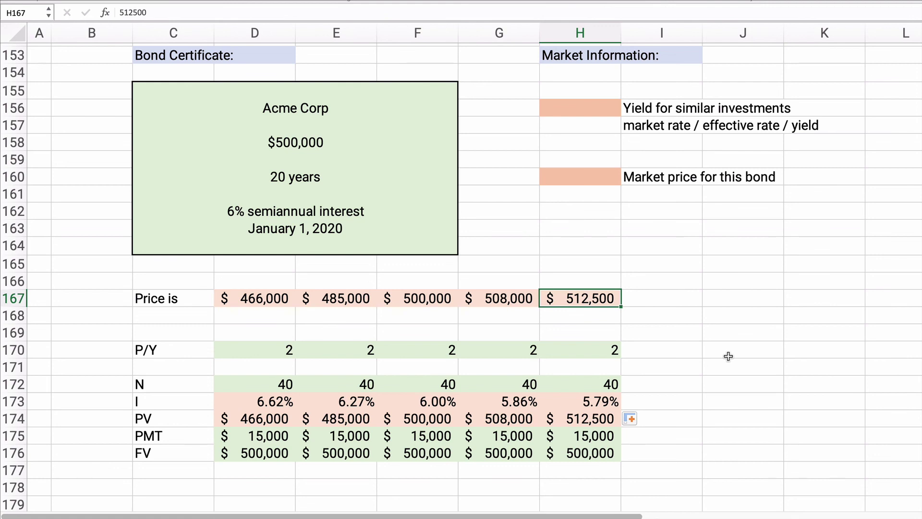
type("550000")
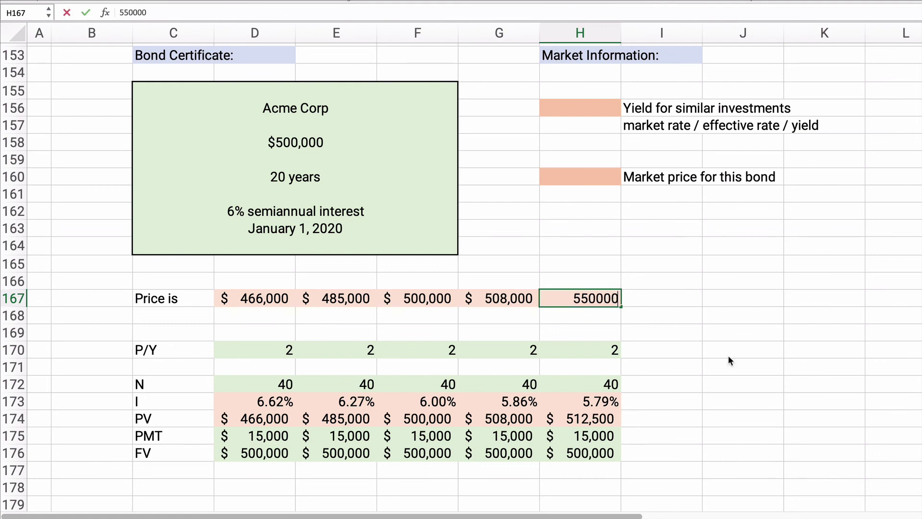
key("Return")
key("Return")
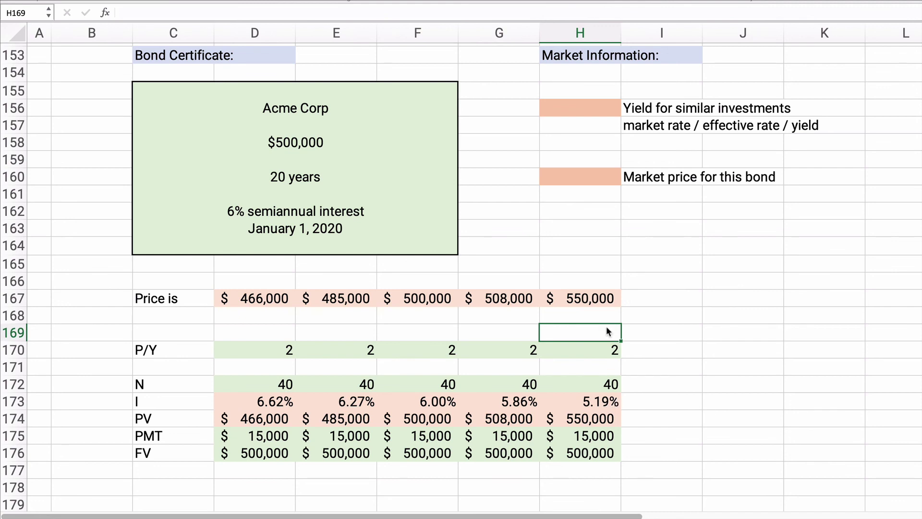
key("super+z")
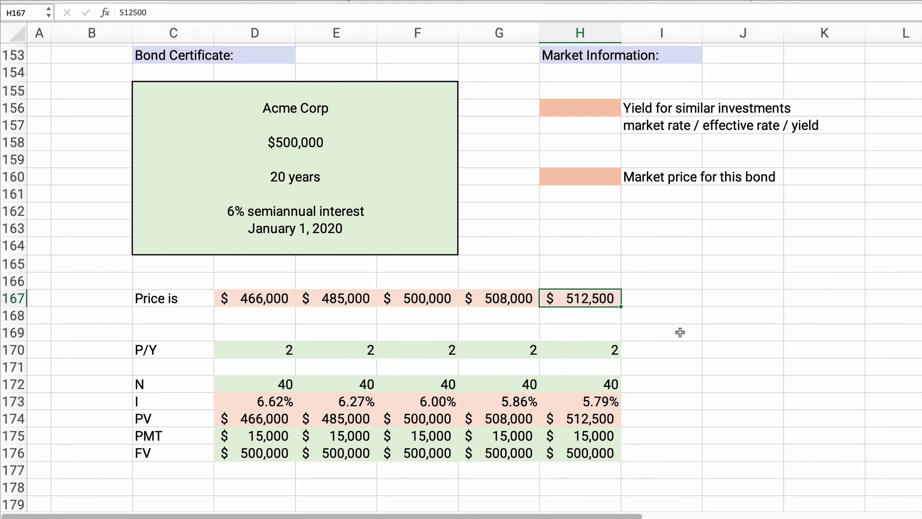